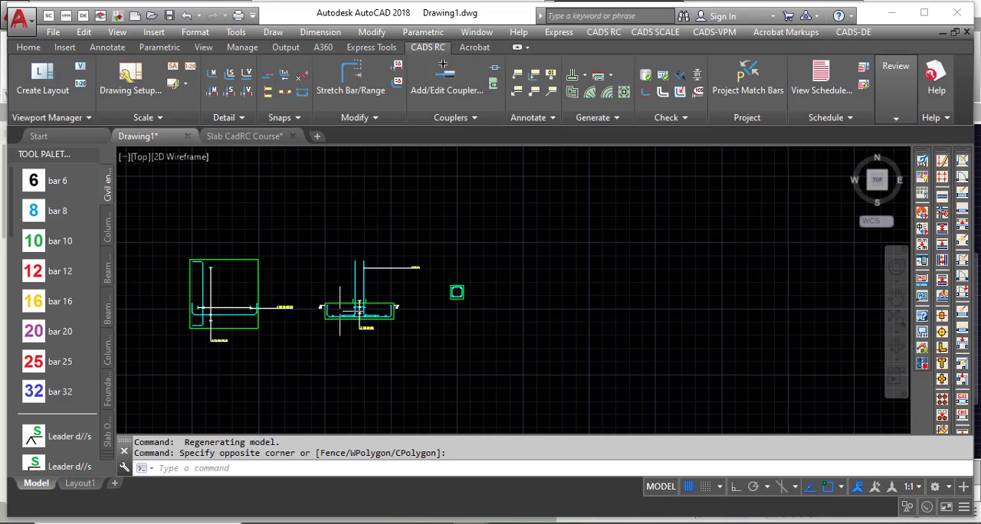
Examine the existing pad base plan, footing section and column cross-section in the drawing.
scroll(291, 306, "down", 3)
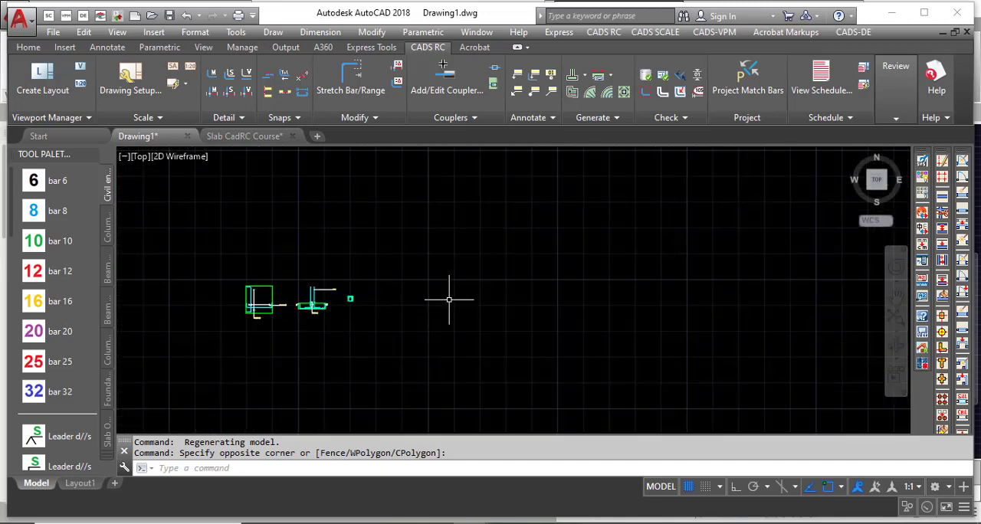
scroll(411, 297, "up", 3)
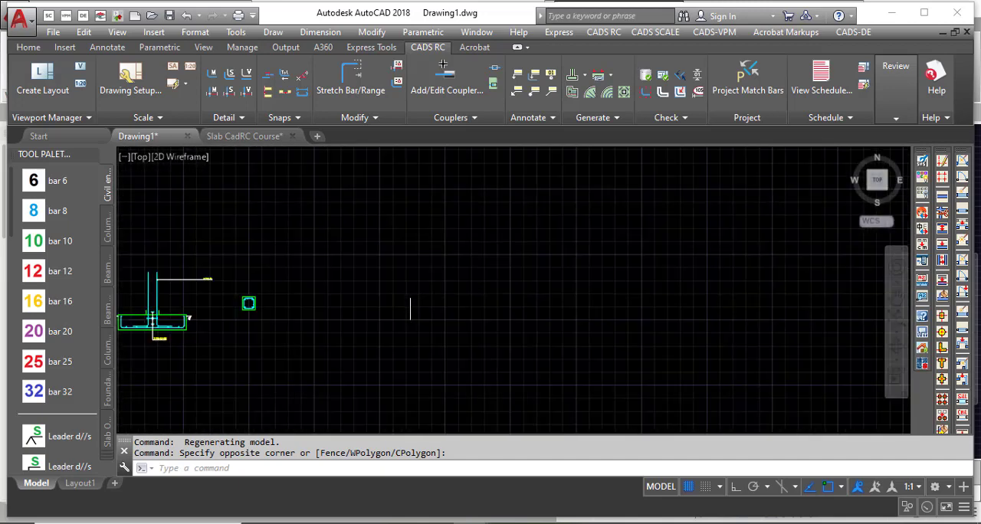
scroll(400, 290, "down", 4)
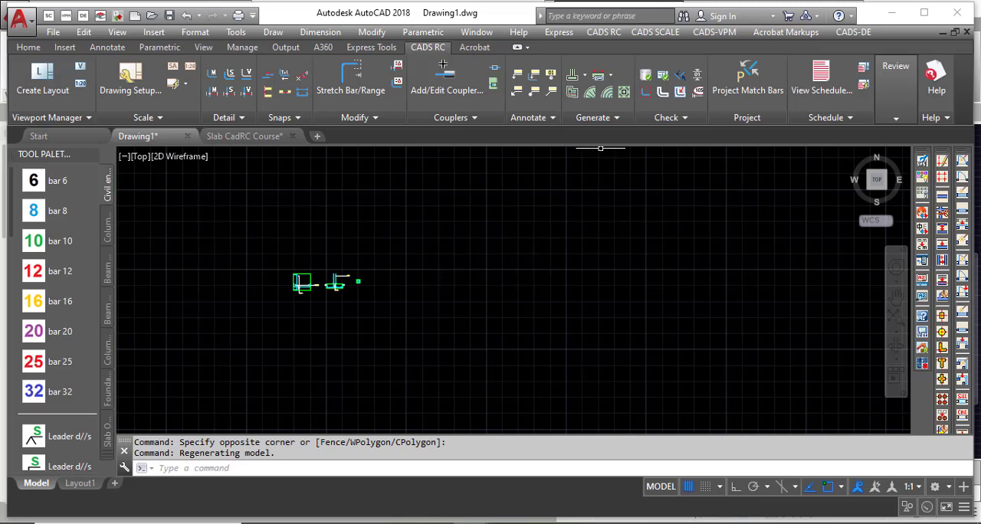
left_click(585, 76)
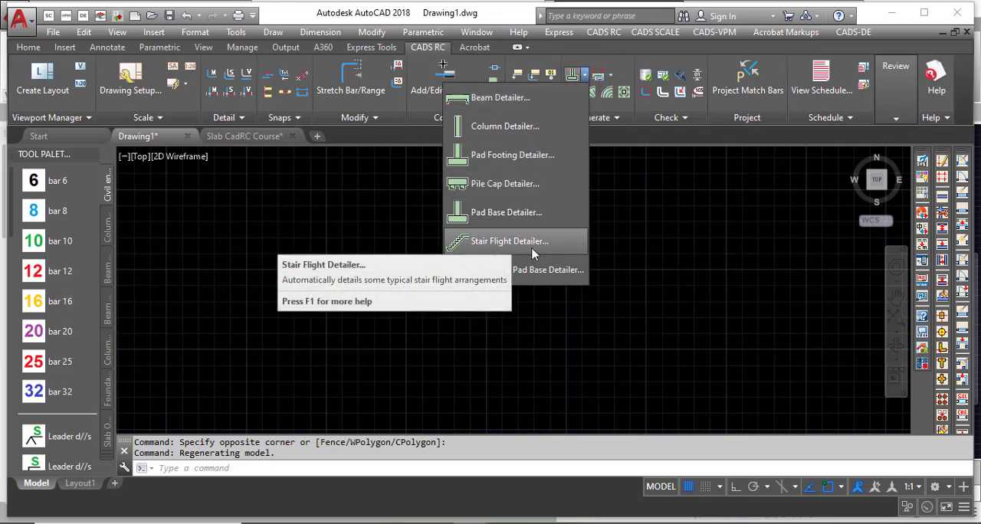
left_click(438, 314)
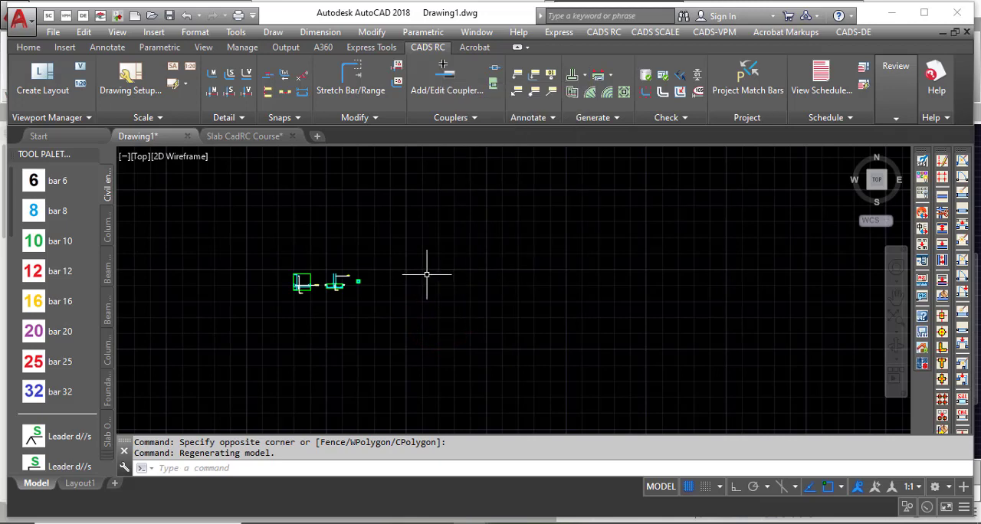
scroll(295, 277, "up", 10)
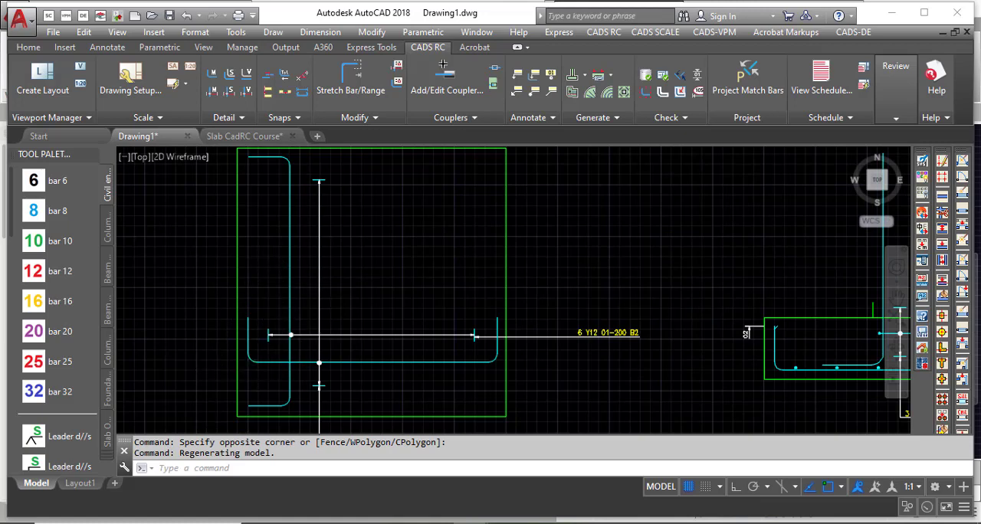
scroll(214, 299, "down", 3)
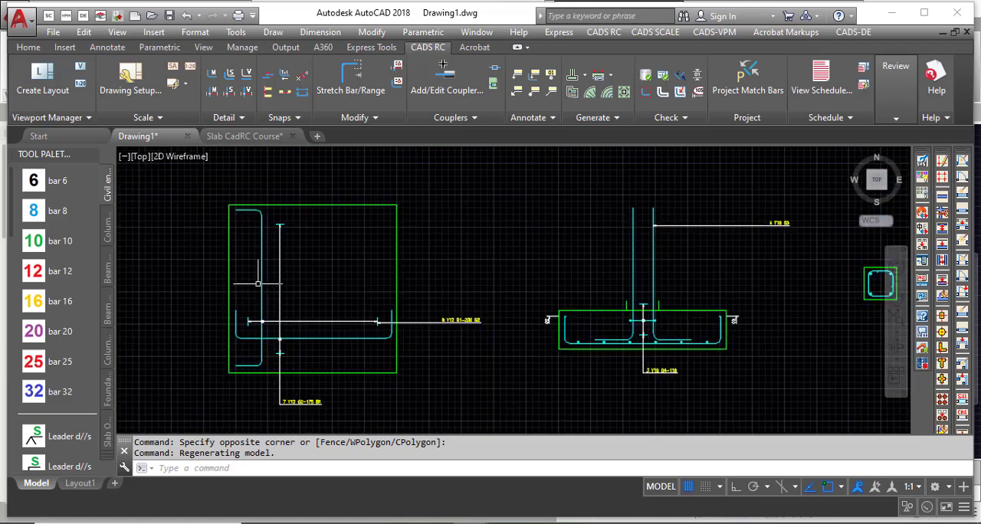
scroll(258, 284, "down", 2)
scroll(536, 299, "up", 5)
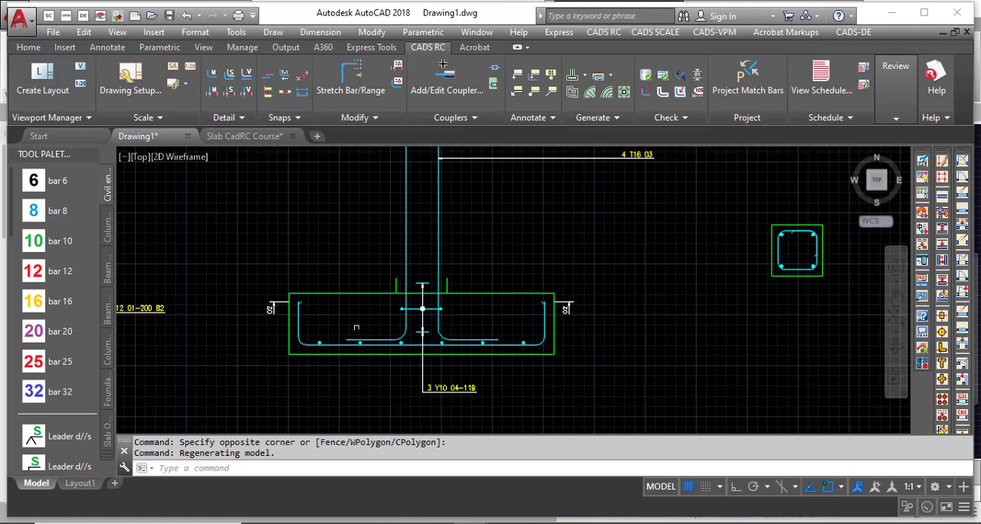
scroll(422, 309, "down", 2)
scroll(583, 299, "up", 4)
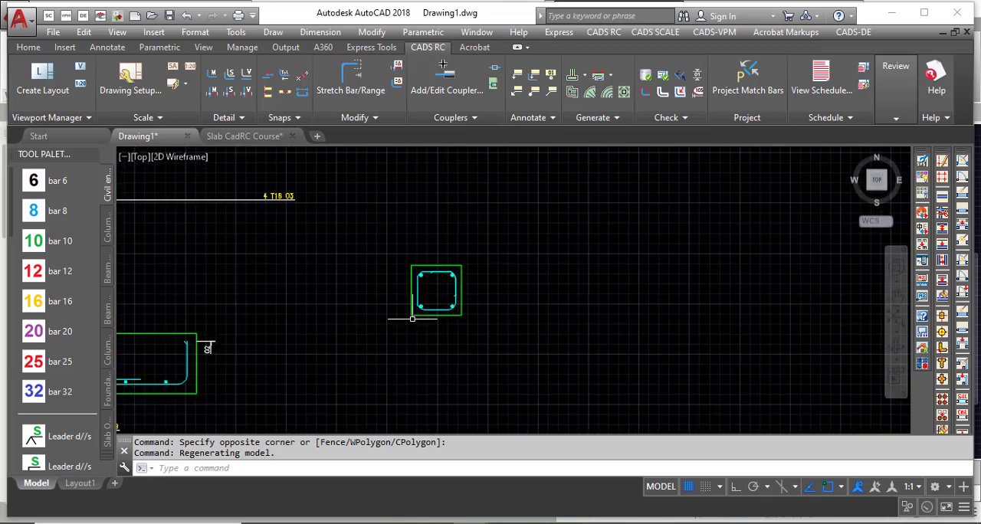
scroll(275, 328, "down", 2)
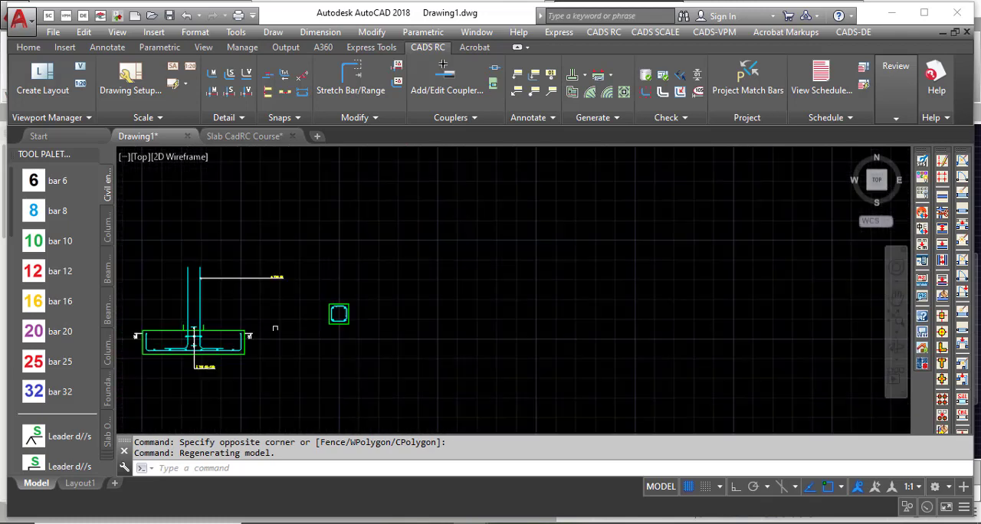
scroll(275, 328, "down", 3)
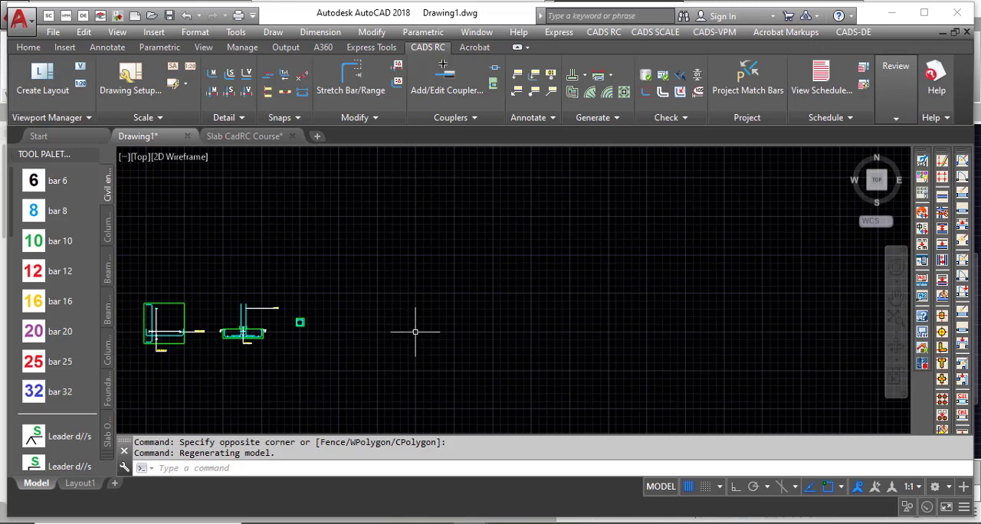
scroll(417, 322, "up", 2)
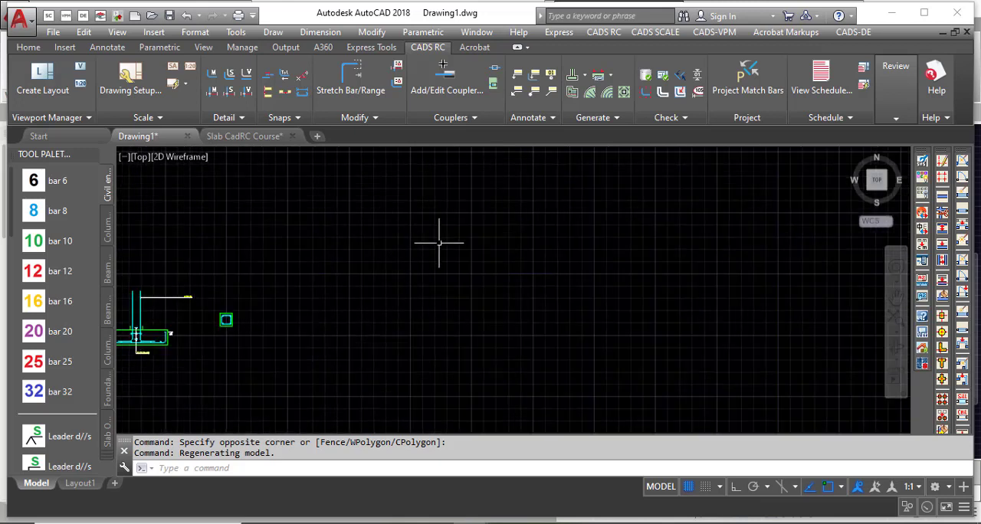
Start the Stair Flight Detailer and add a new member titled "stair".
left_click(585, 74)
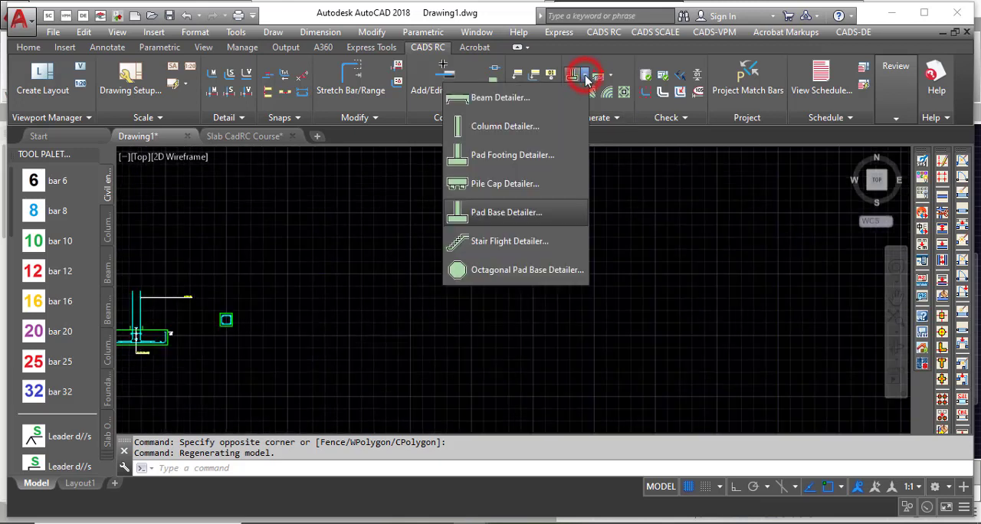
left_click(527, 246)
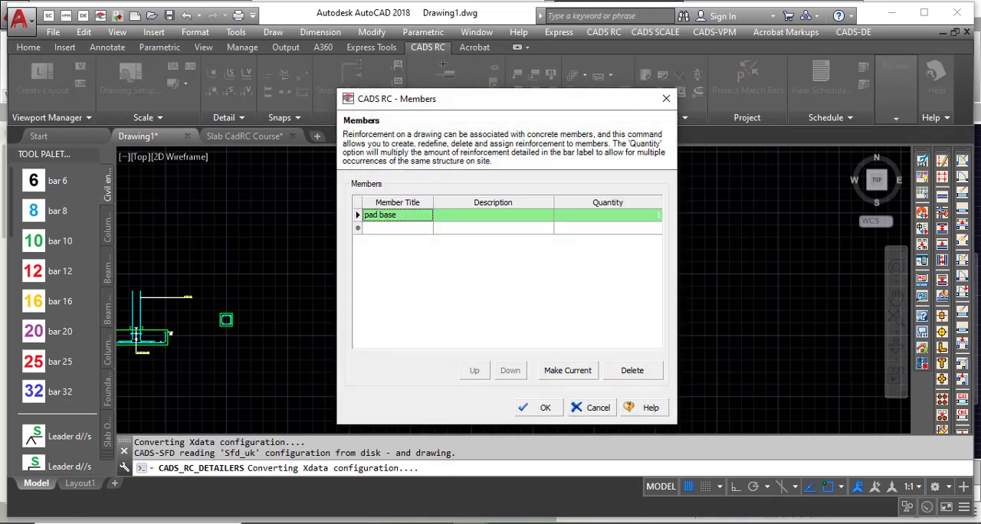
left_click(386, 228)
type("stair")
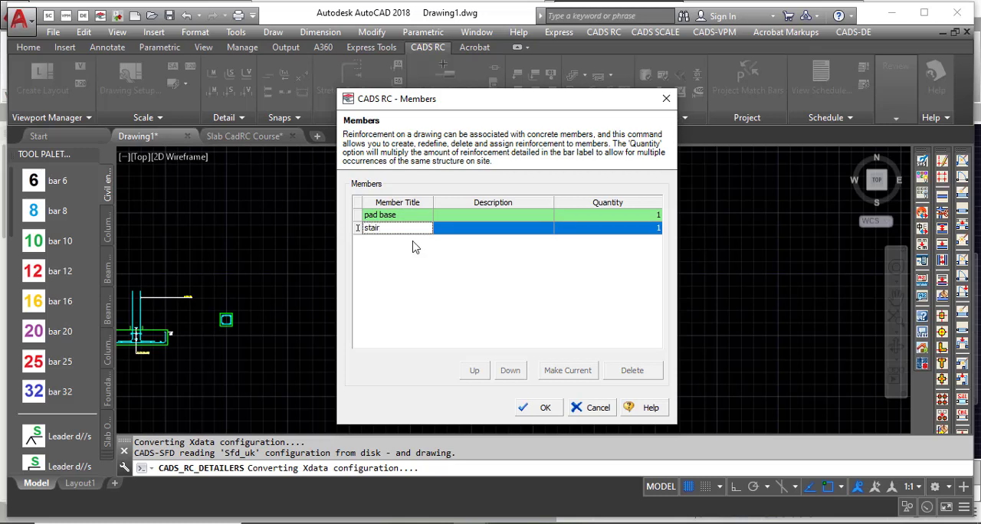
left_click(475, 230)
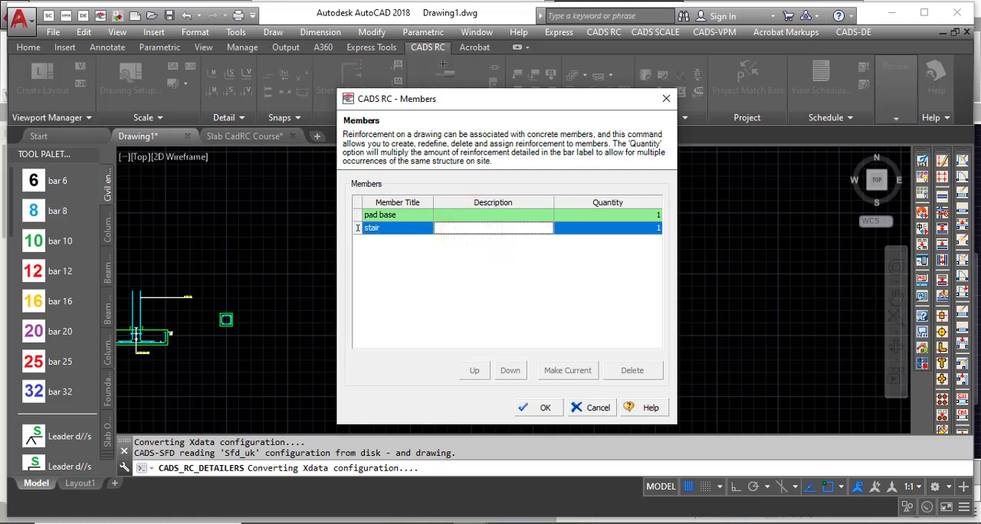
key("Down")
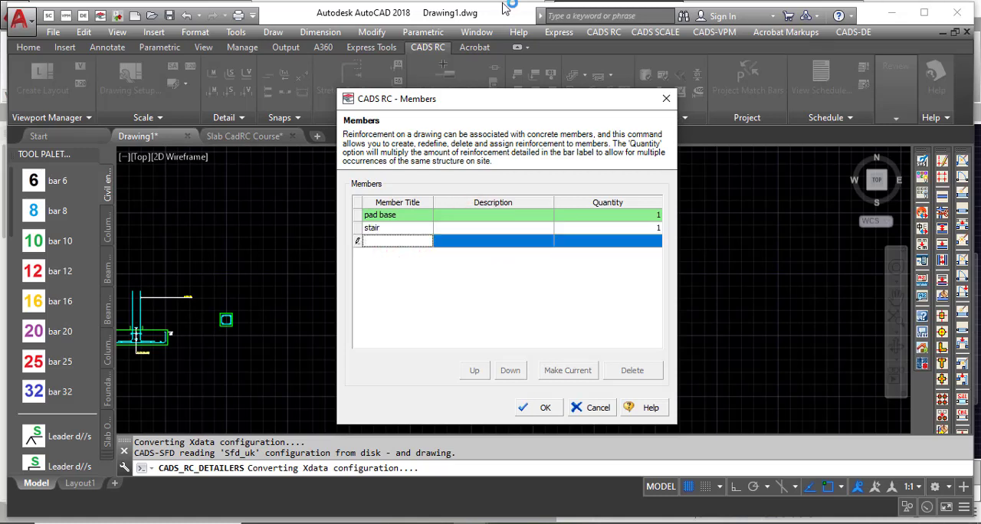
left_click(406, 226)
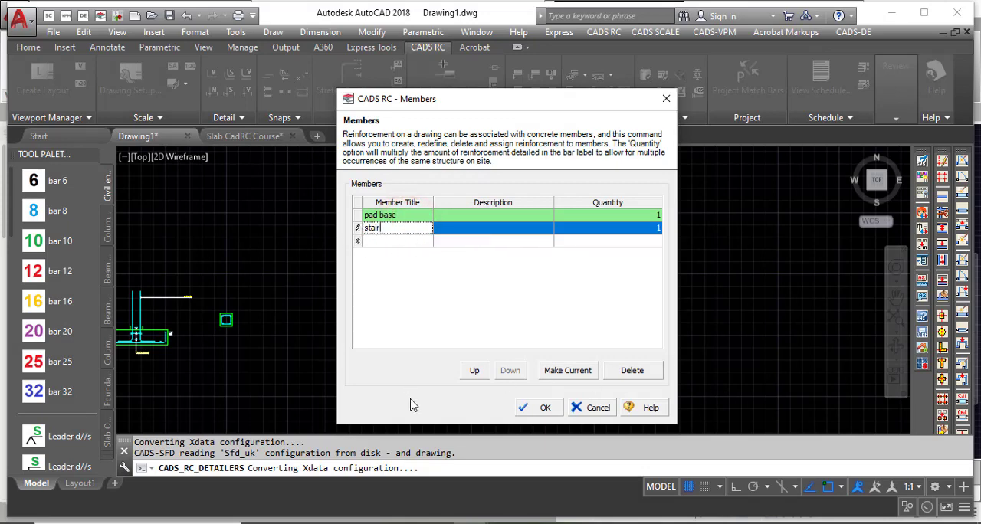
left_click(548, 409)
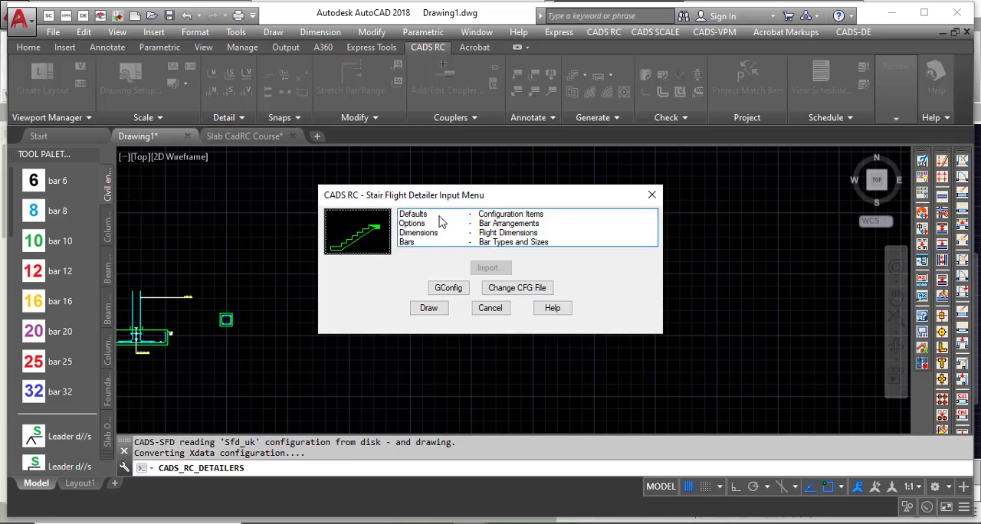
Set the stair flight defaults to bar type Y and size 12, accepting the spacing, concrete grade and lap settings.
double_click(438, 214)
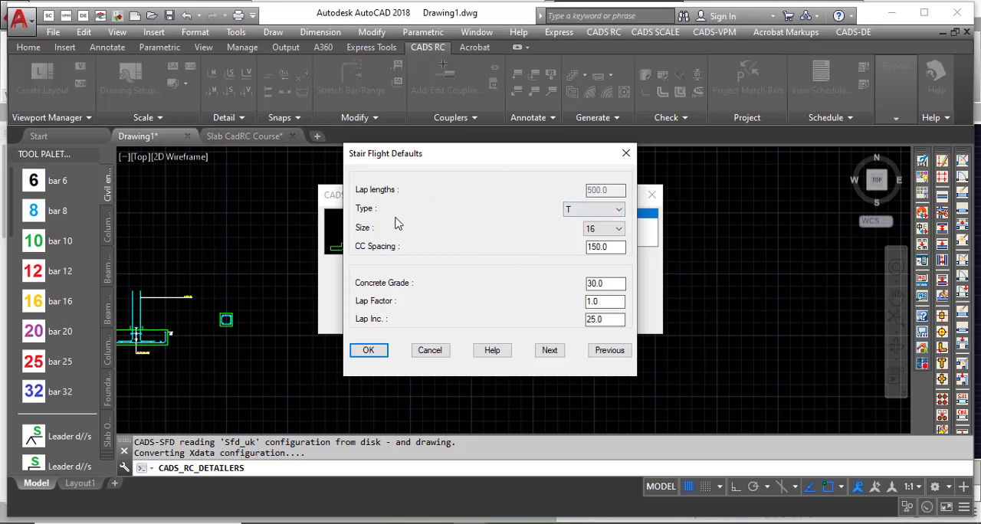
left_click(590, 212)
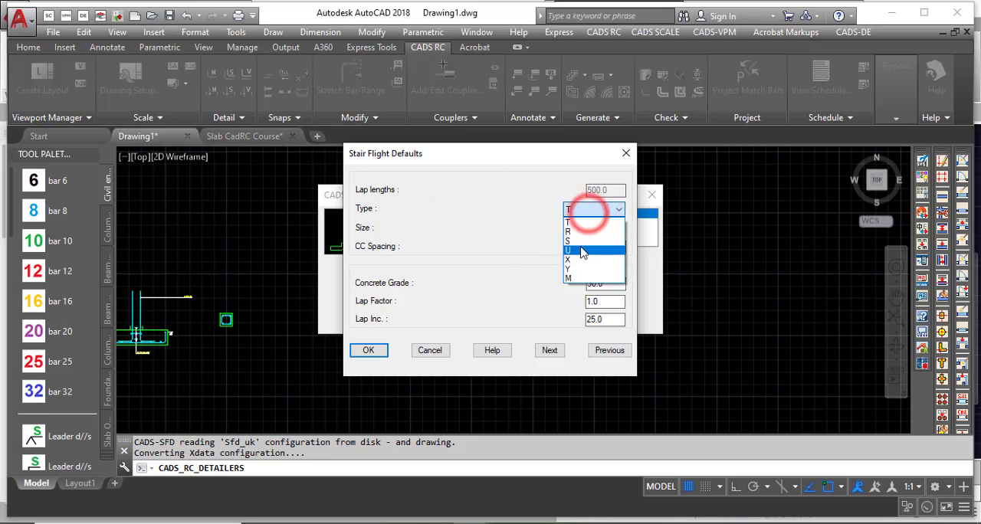
left_click(605, 268)
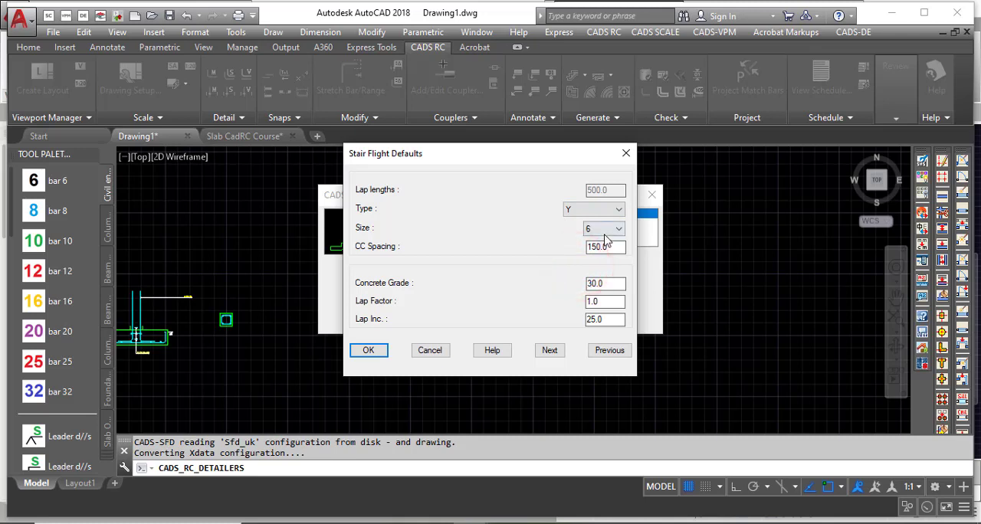
left_click(604, 232)
left_click(605, 264)
left_click(613, 248)
left_click(613, 283)
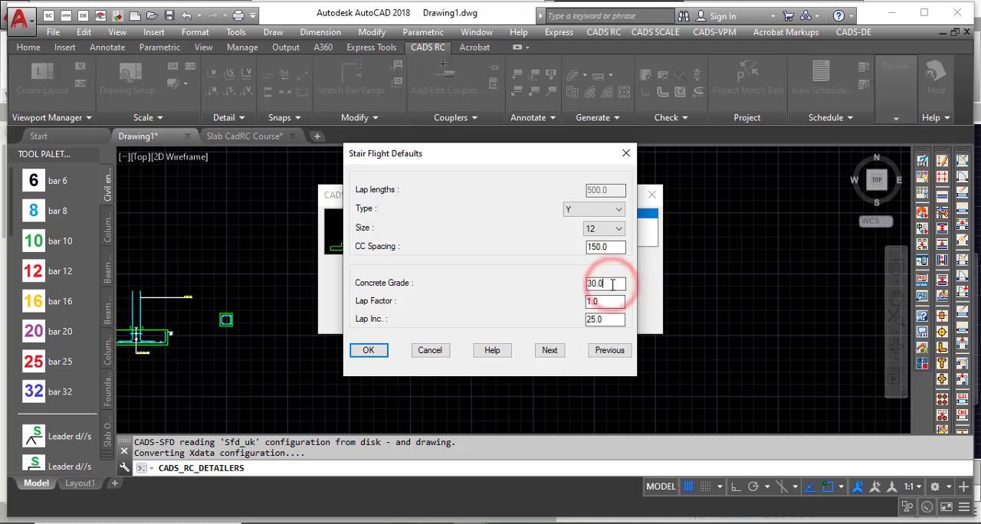
left_click(612, 284)
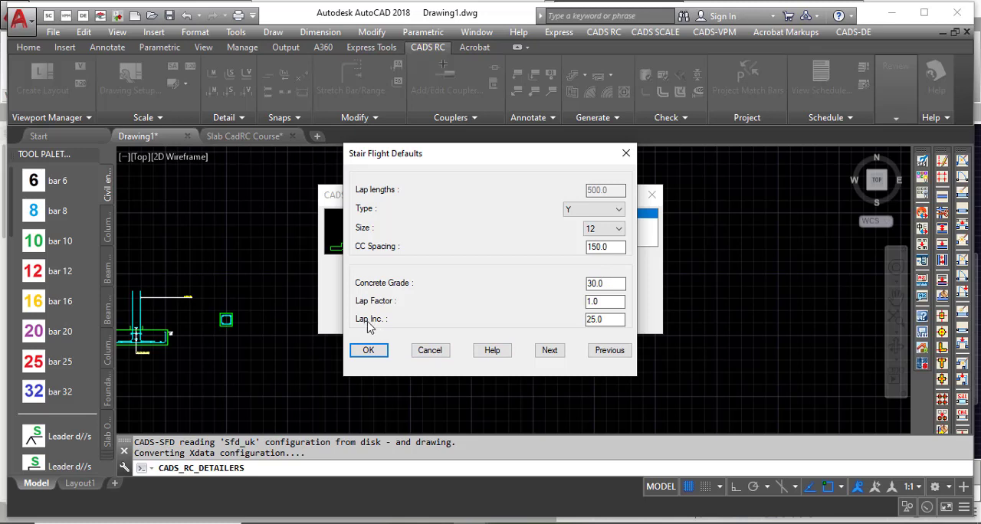
left_click(609, 321)
left_click(609, 320)
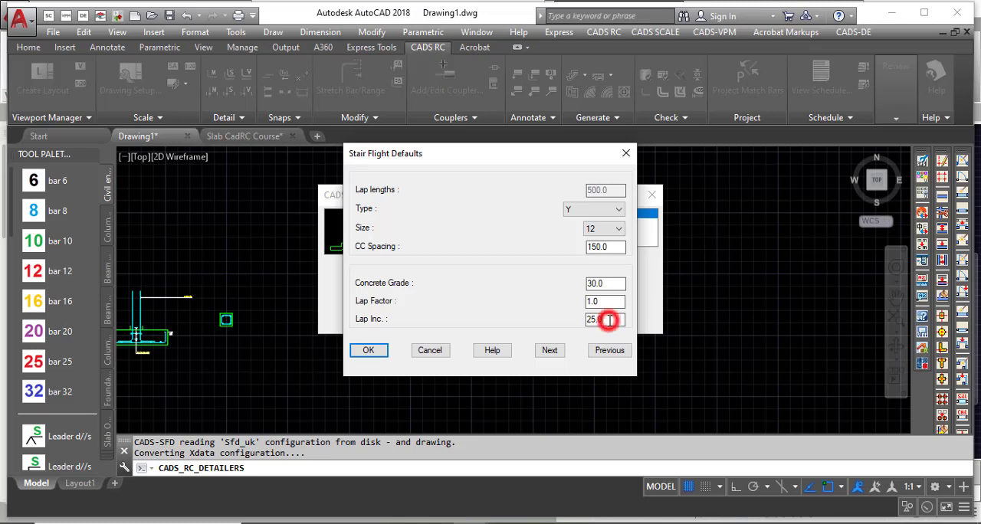
left_click(549, 352)
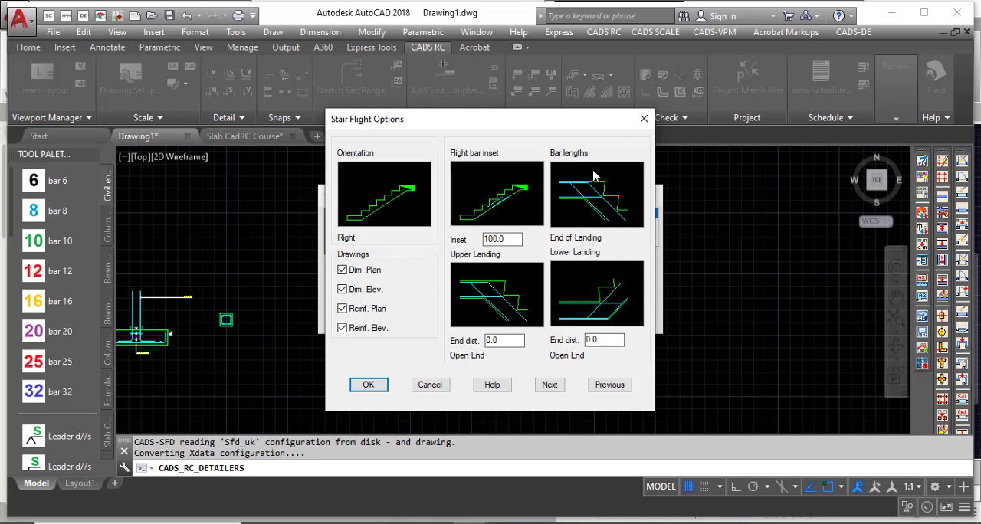
Review the dimensioned plan and elevation drawing options for the stair flight, and continue to the flight dimensions.
left_click(366, 276)
left_click(365, 276)
left_click(371, 290)
left_click(550, 385)
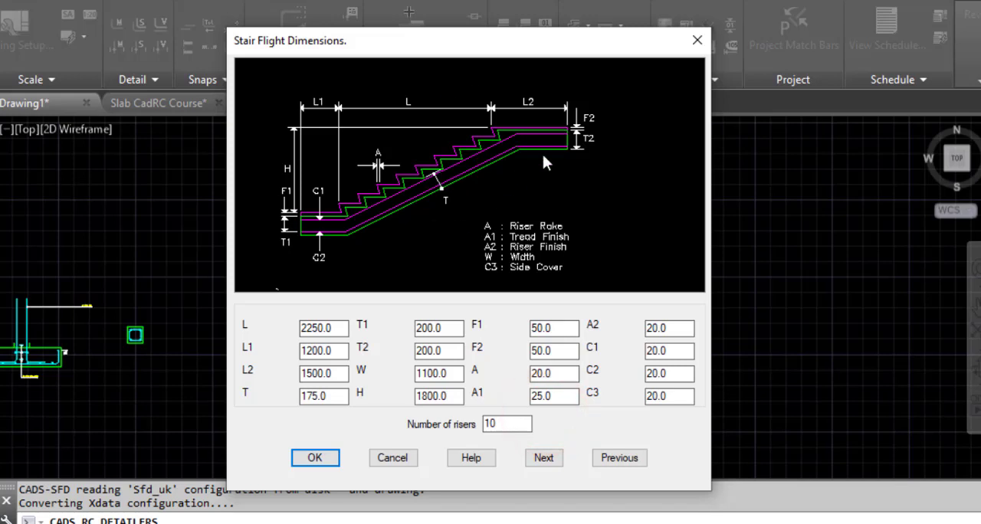
Set the stair flight length L to 3000, with the lower landing length L1 left at 1200.
left_click(339, 335)
left_click_drag(340, 331, 273, 332)
type("3000")
left_click(331, 346)
left_click_drag(343, 351, 304, 356)
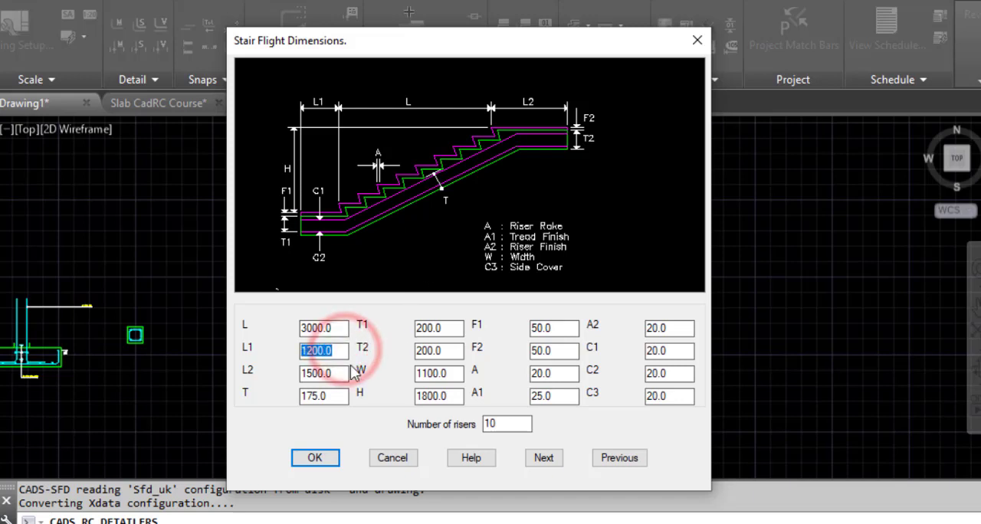
left_click(337, 358)
Set the upper landing length L2 to 1200.
left_click(346, 382)
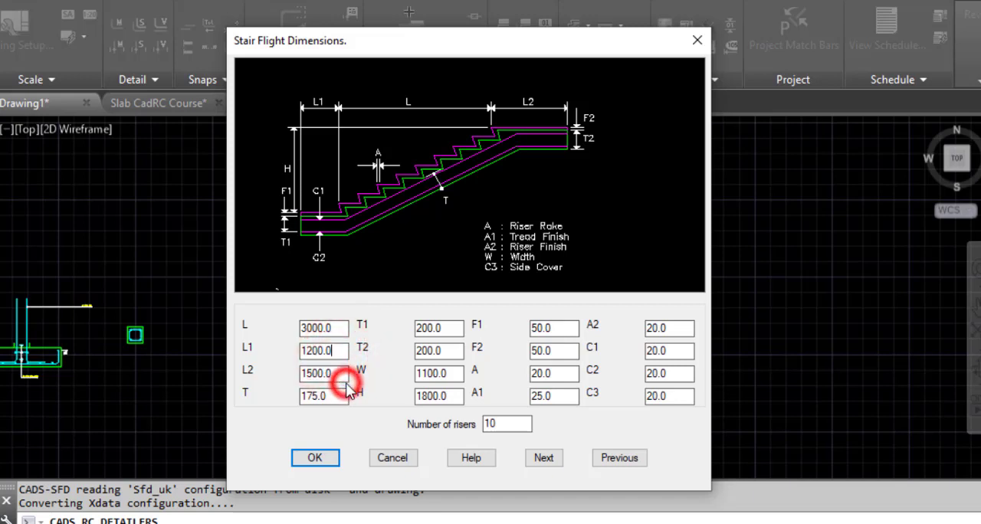
left_click(343, 371)
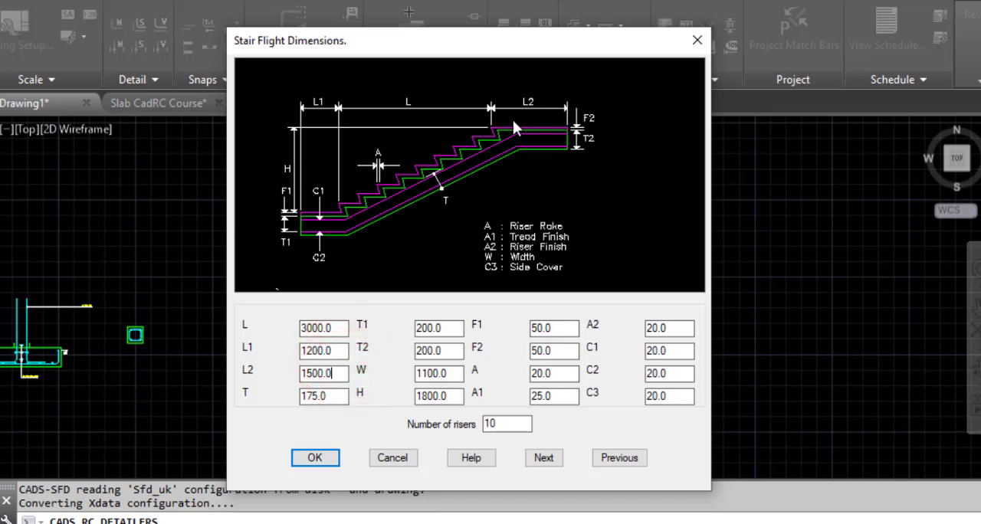
double_click(332, 377)
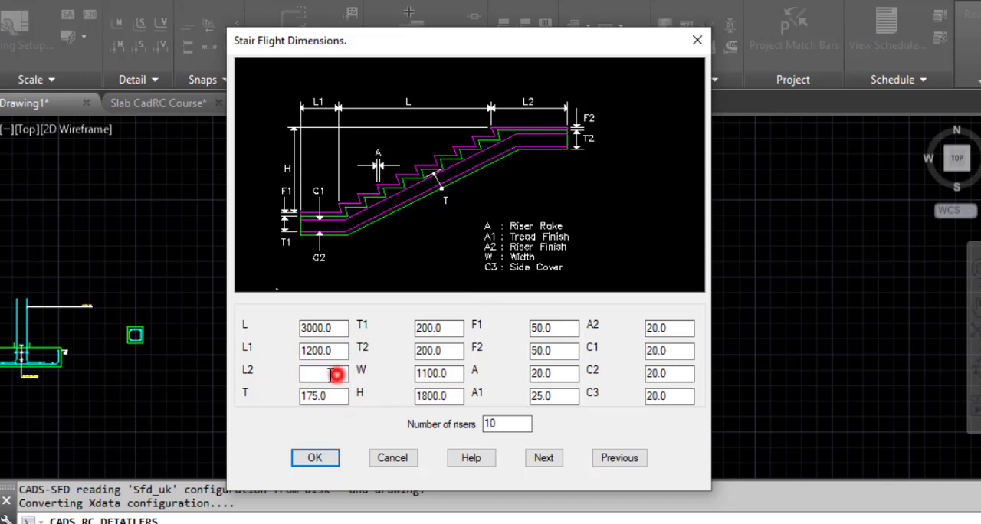
type("120")
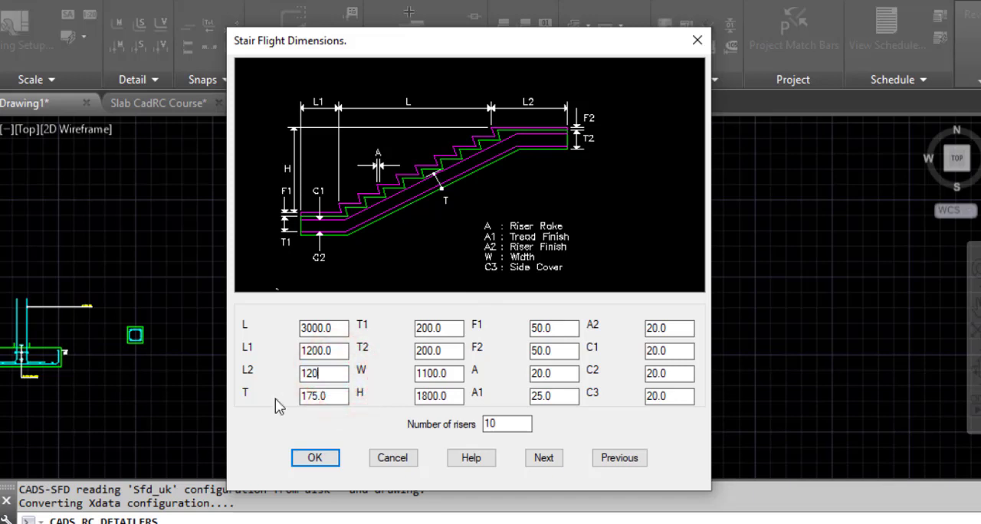
type("0.0")
Set the stair flight's slab thickness T to 150.
left_click(331, 397)
double_click(340, 395)
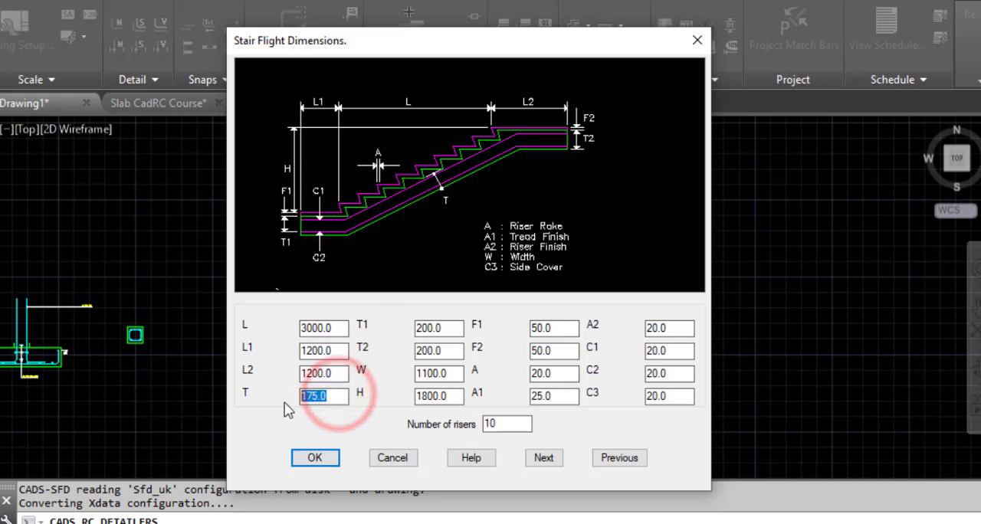
type("1")
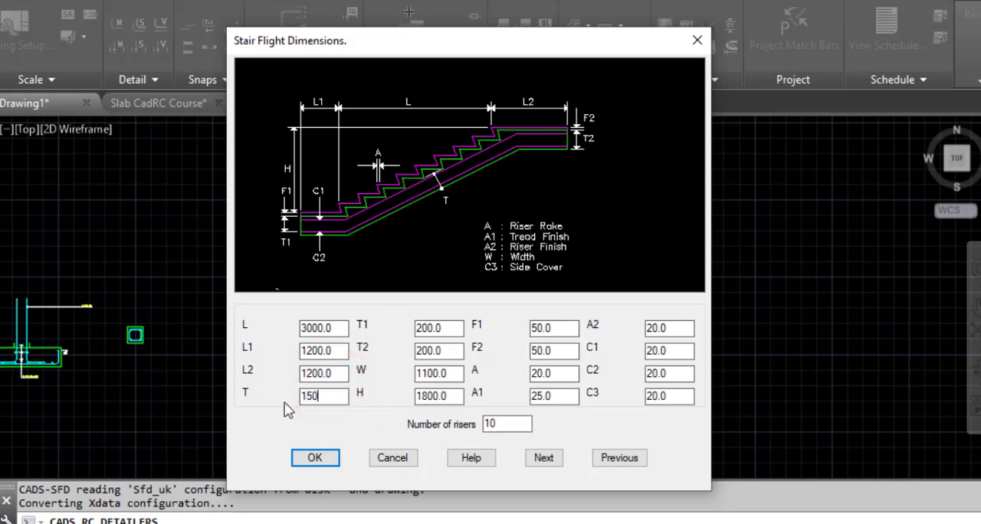
type("50")
Complete the slab thickness T as 150 and set the lower landing thickness T1 to 150.
left_click(449, 328)
left_click(362, 330)
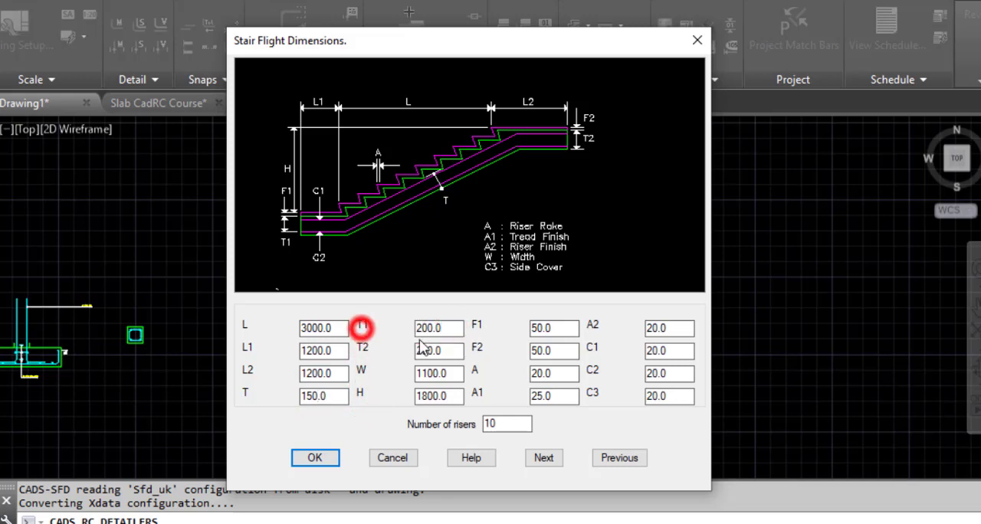
left_click(438, 328)
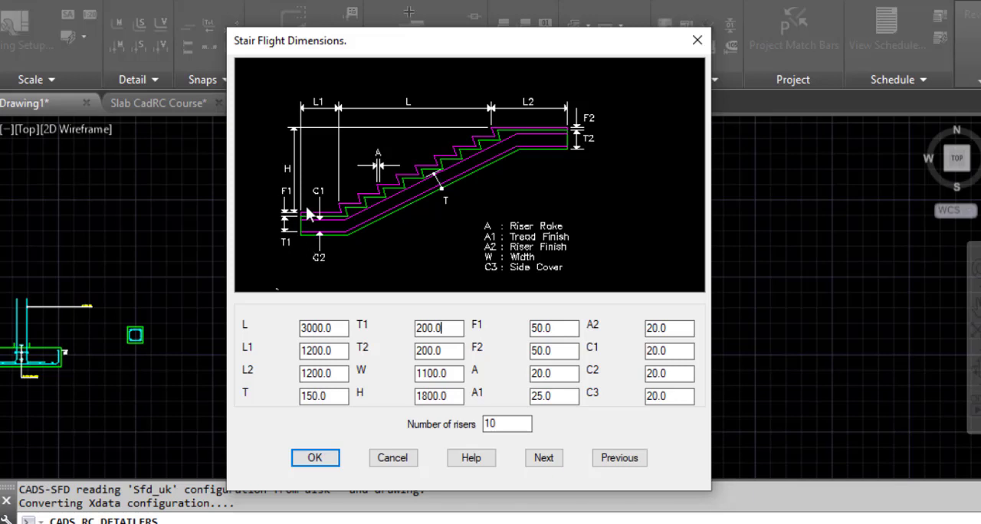
left_click_drag(445, 329, 372, 323)
type("150")
Set the upper landing thickness T2 to 150.
left_click(457, 356)
left_click_drag(442, 350, 395, 345)
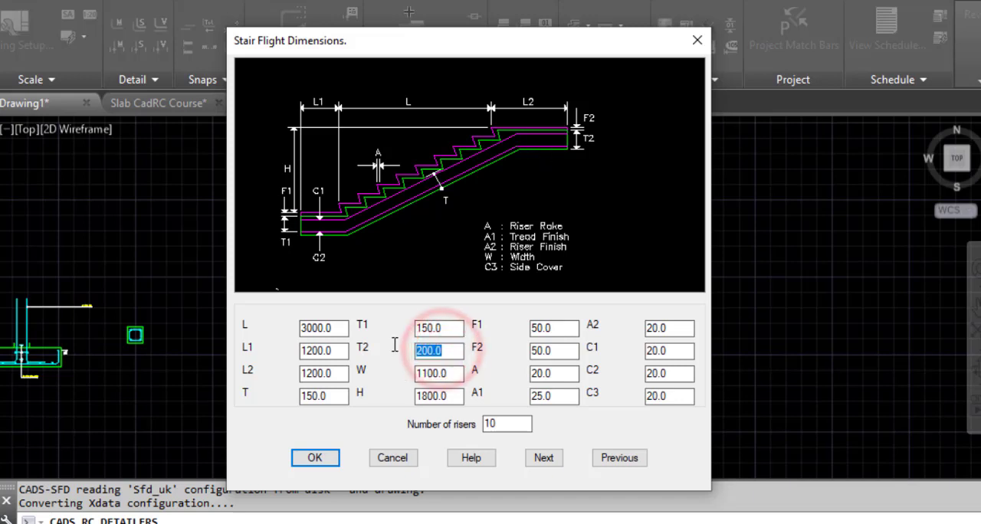
type("150")
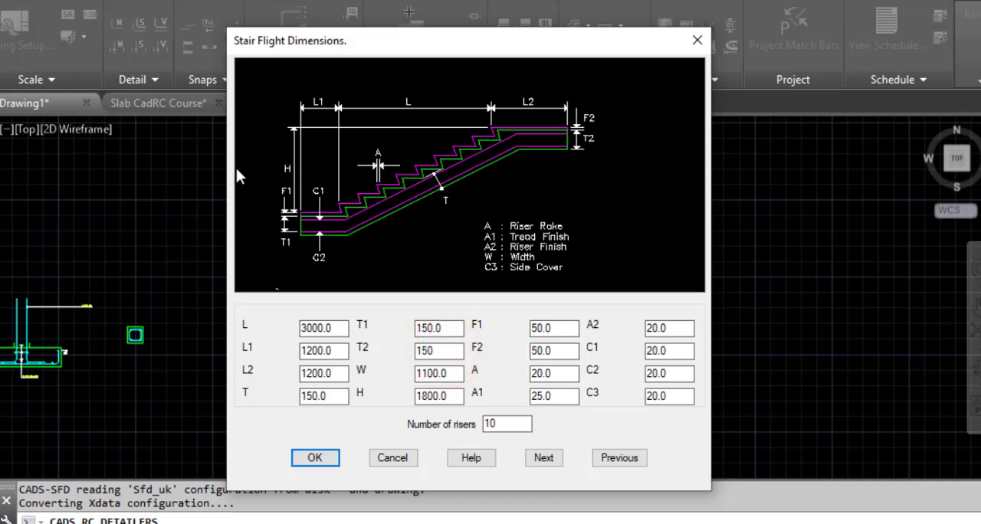
left_click(331, 396)
Set the stair flight's width W to 1250.
left_click(463, 373)
double_click(455, 374)
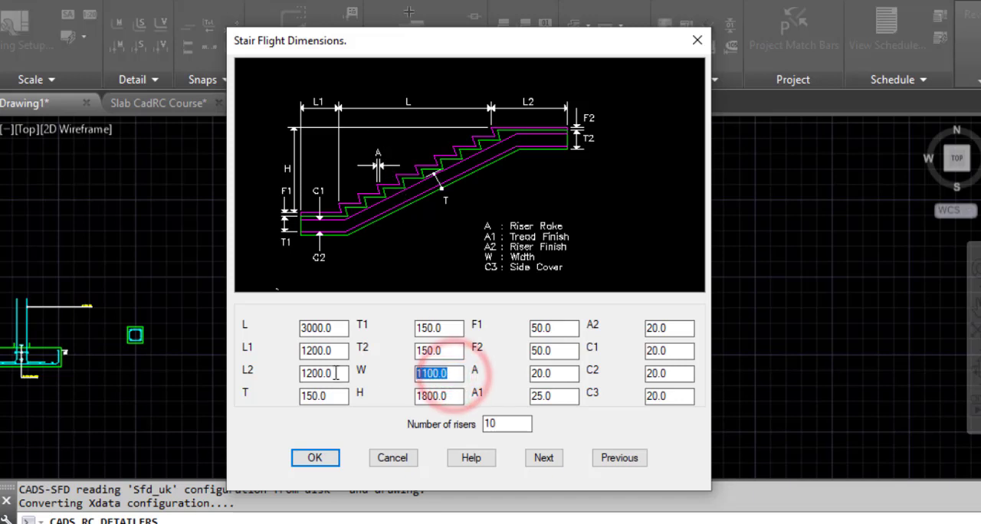
type("12")
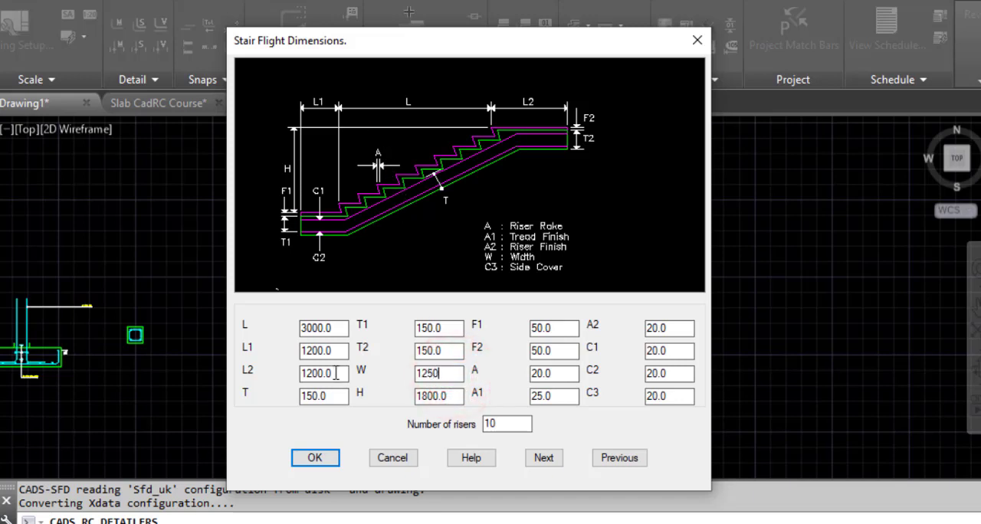
type("50")
Set the stair flight's height H to 1650.
left_click(460, 396)
double_click(449, 397)
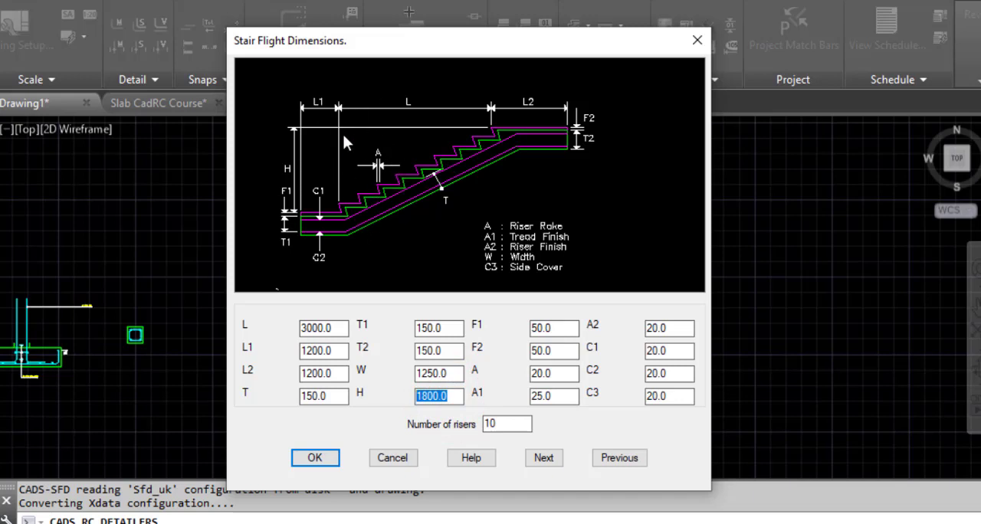
left_click(457, 399)
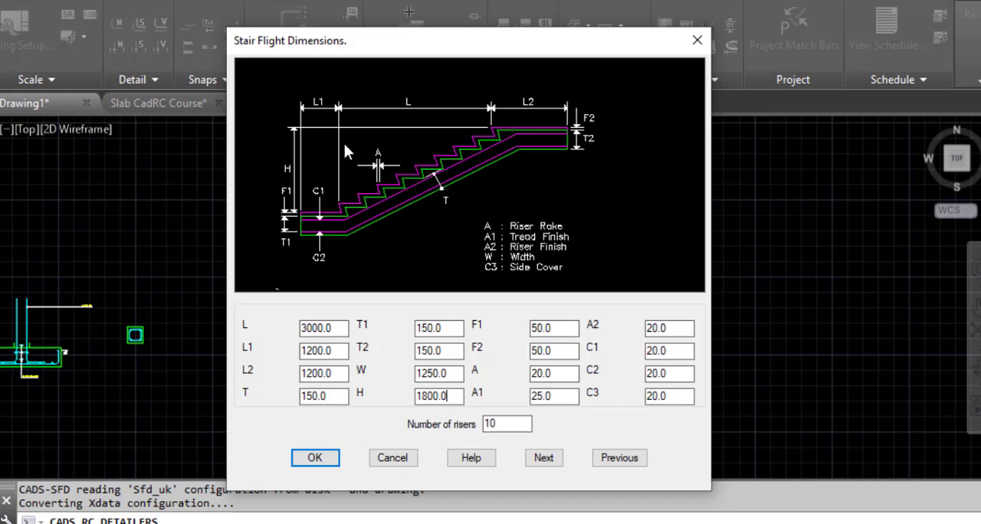
double_click(460, 395)
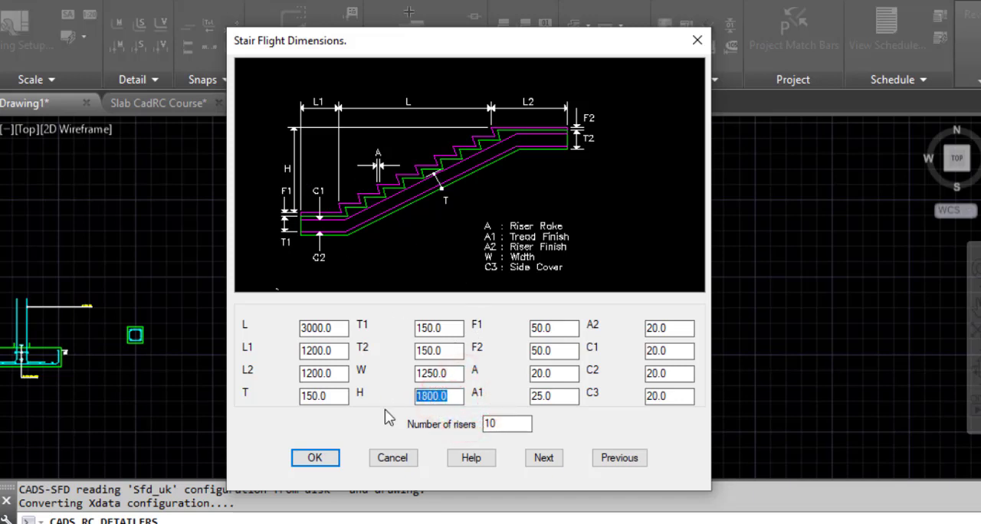
type("1650")
Set the lower and upper landing finish thicknesses F1 and F2 to 0.
left_click(571, 331)
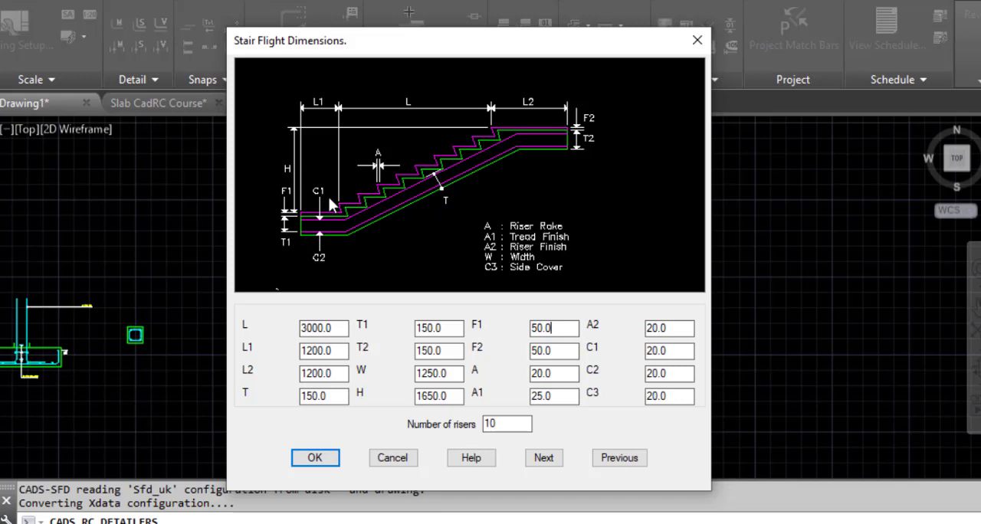
double_click(560, 328)
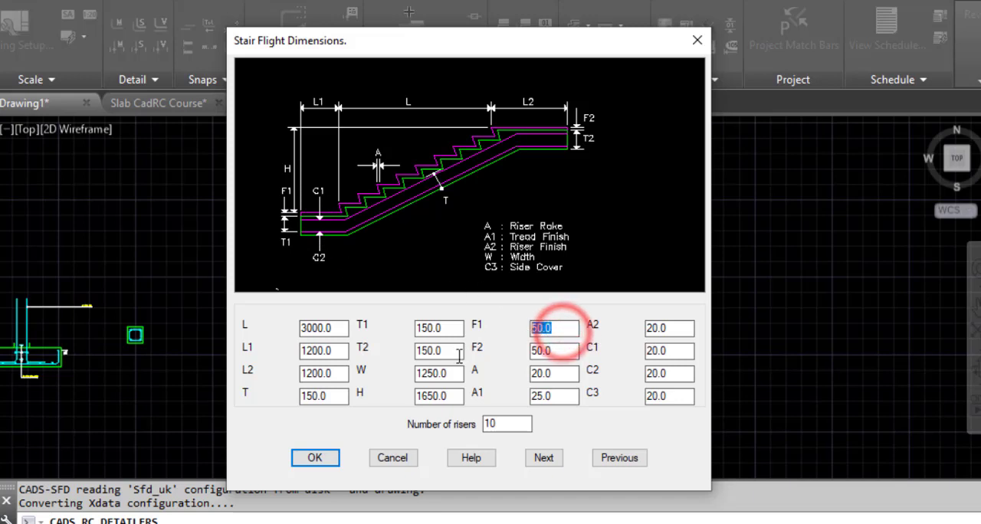
type("0")
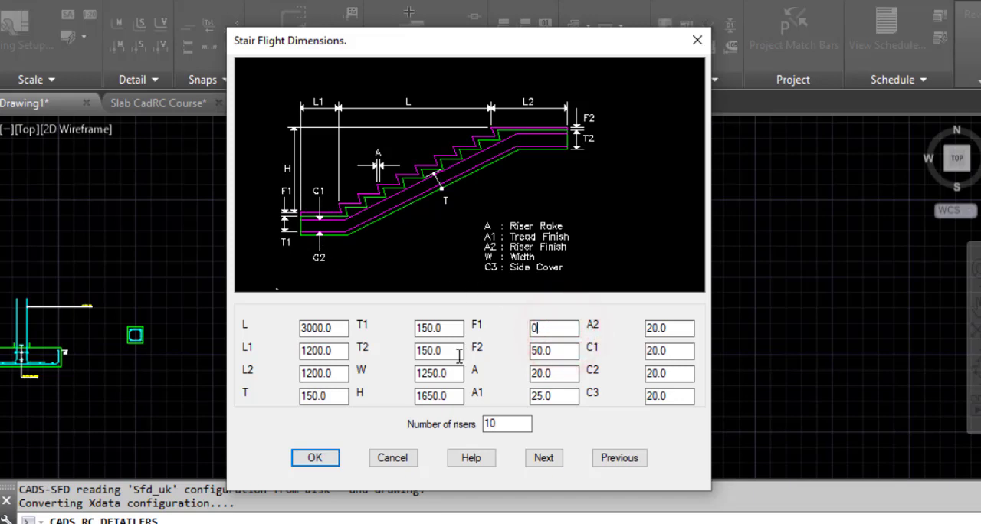
left_click(567, 353)
double_click(566, 354)
type("0")
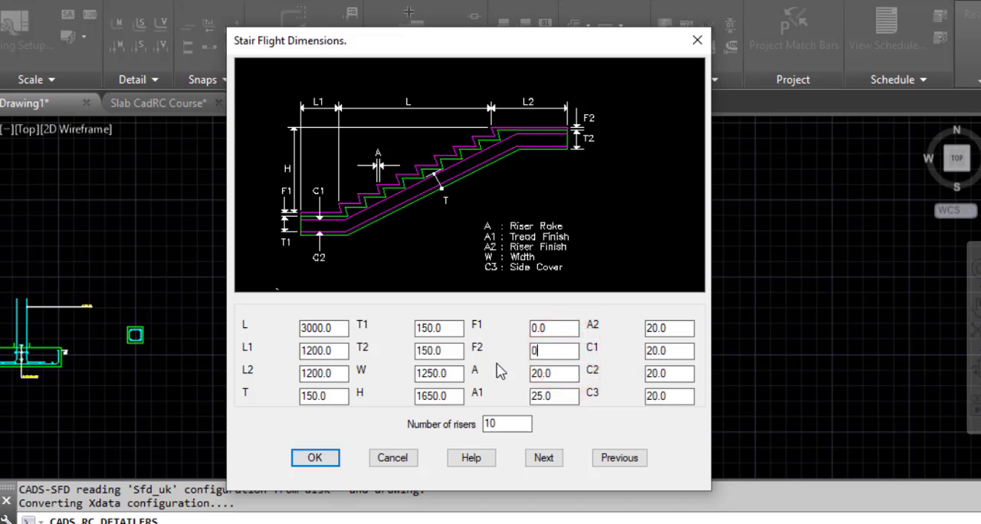
Set the riser rake A and the tread finish A1 to 0.
left_click(558, 375)
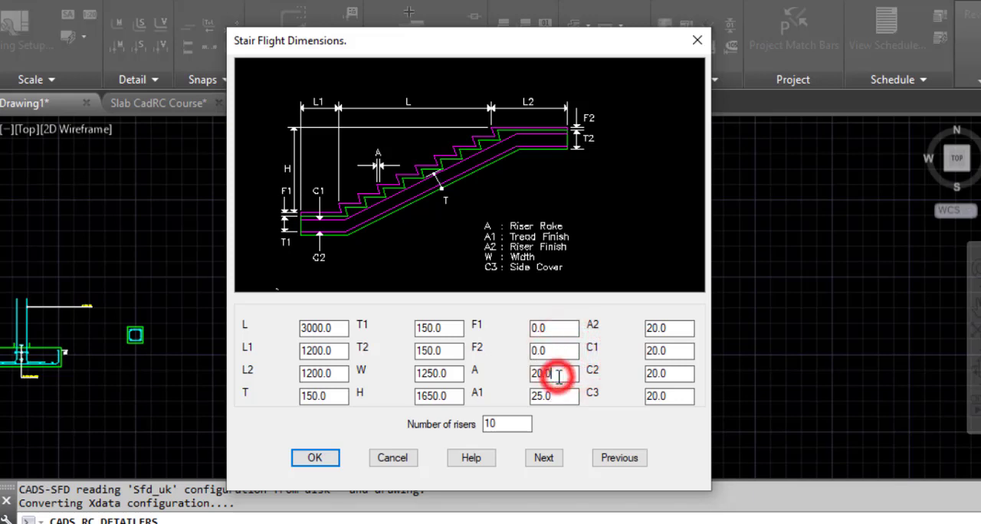
left_click(557, 376)
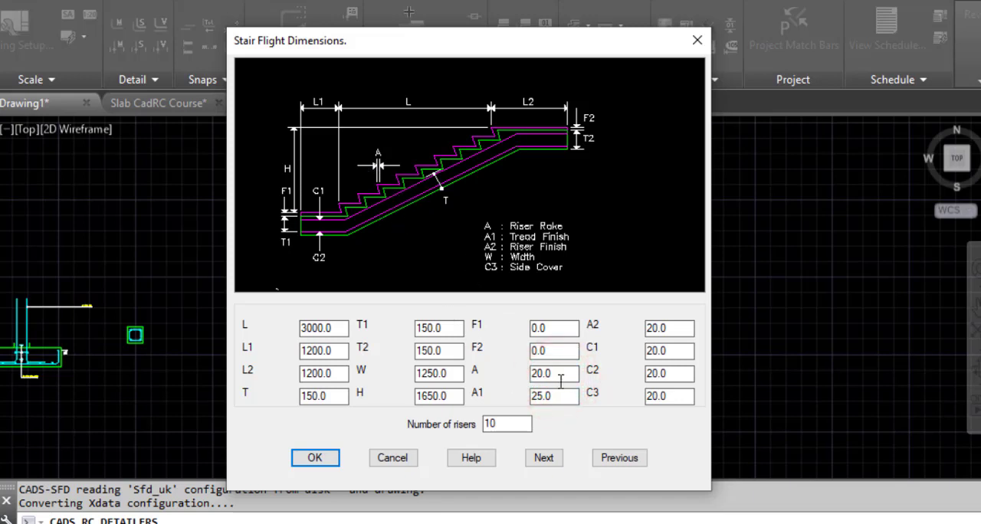
left_click_drag(562, 375, 515, 396)
type("0")
left_click_drag(557, 398, 527, 406)
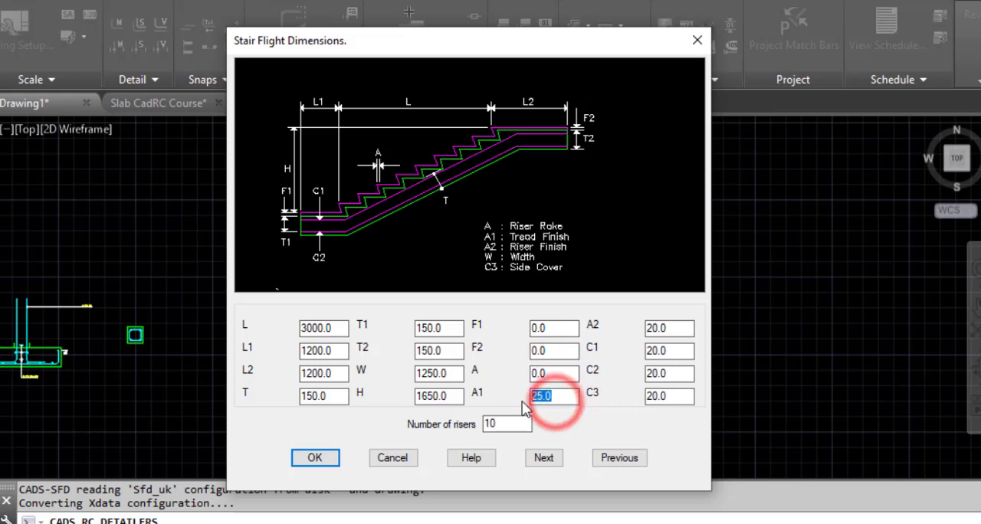
type("0")
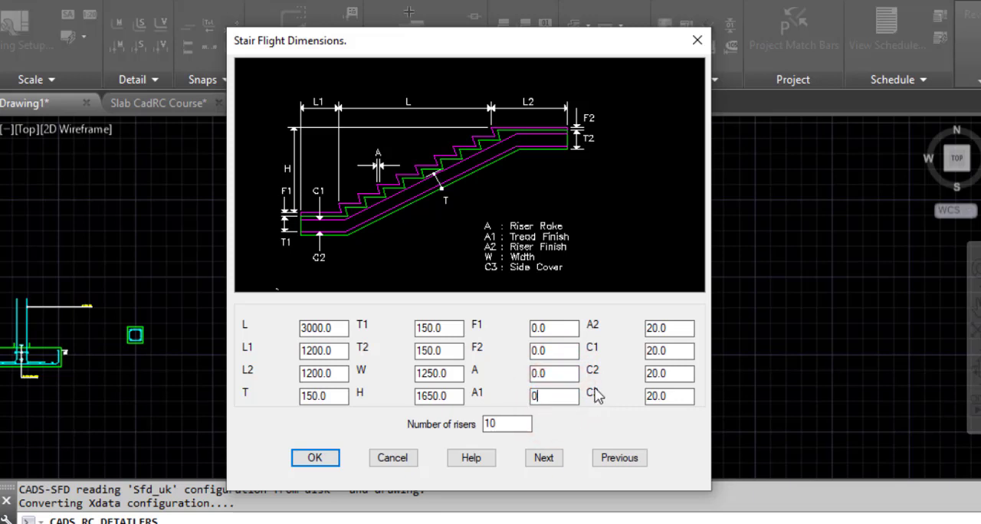
left_click(567, 374)
Set the riser finish A2 to 0, keeping the covers C1, C2 and C3 at 20.
left_click_drag(687, 326, 633, 332)
type("0")
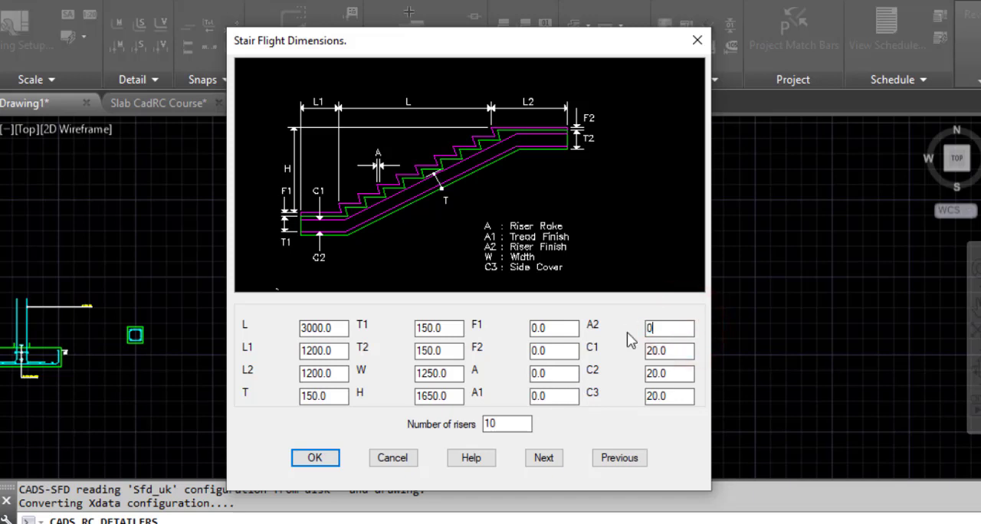
left_click(678, 353)
left_click(679, 381)
left_click(670, 402)
Set the number of risers to 11 and continue to the staircase reinforcement settings.
left_click(503, 427)
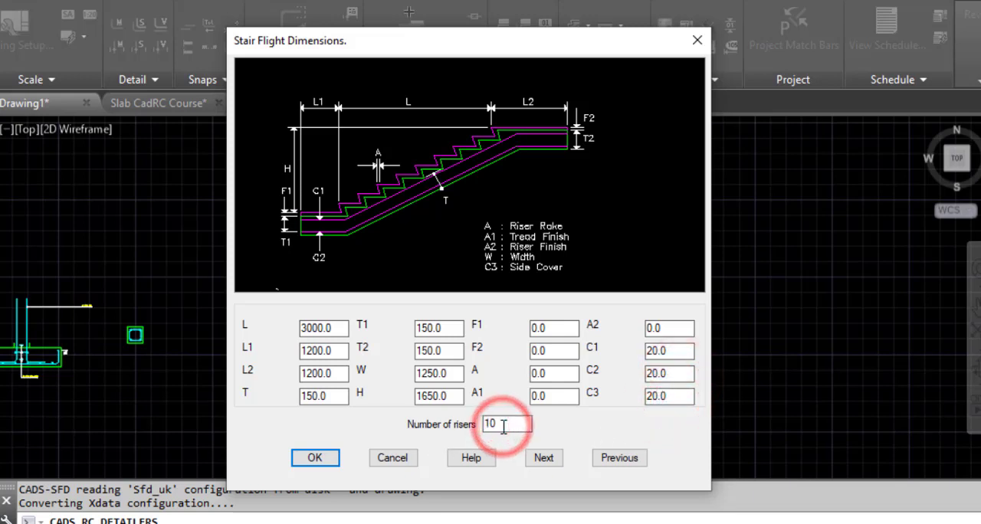
key("BackSpace")
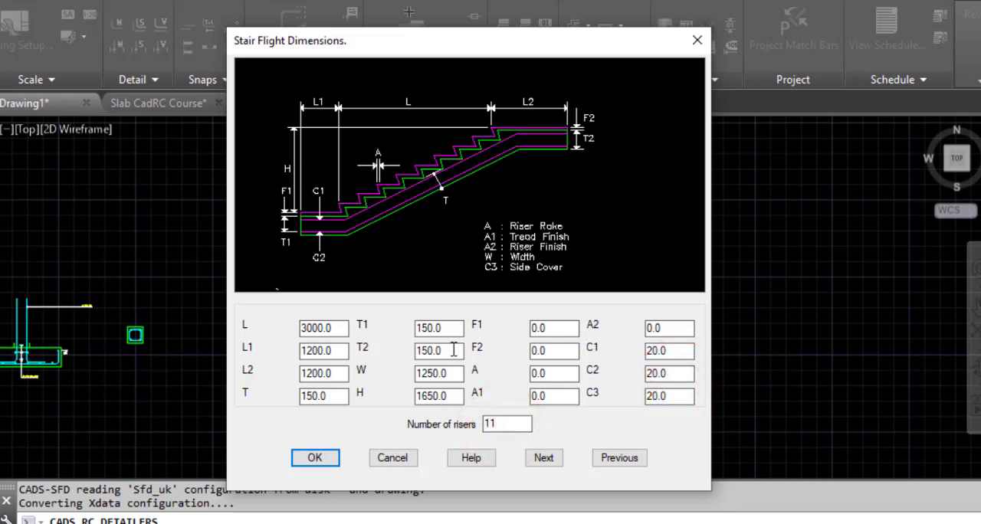
left_click(550, 376)
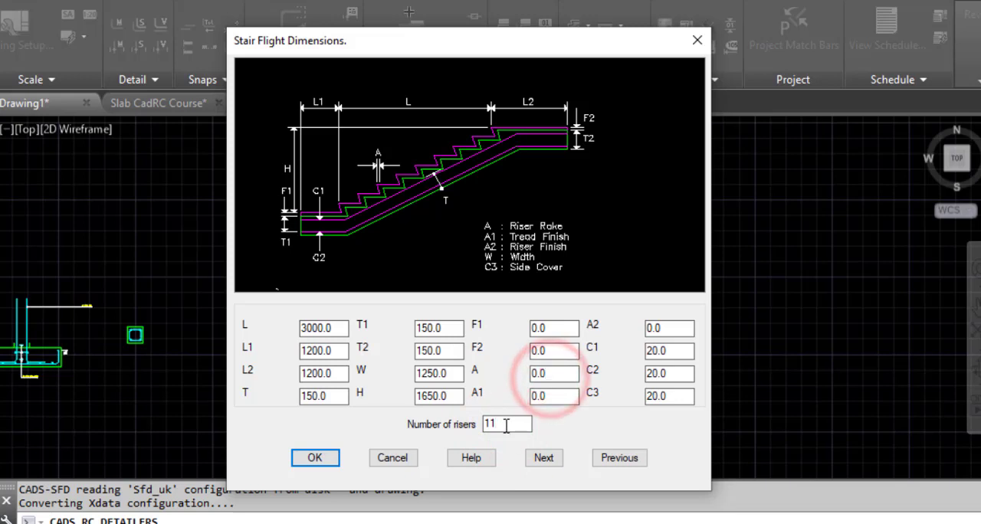
left_click(543, 458)
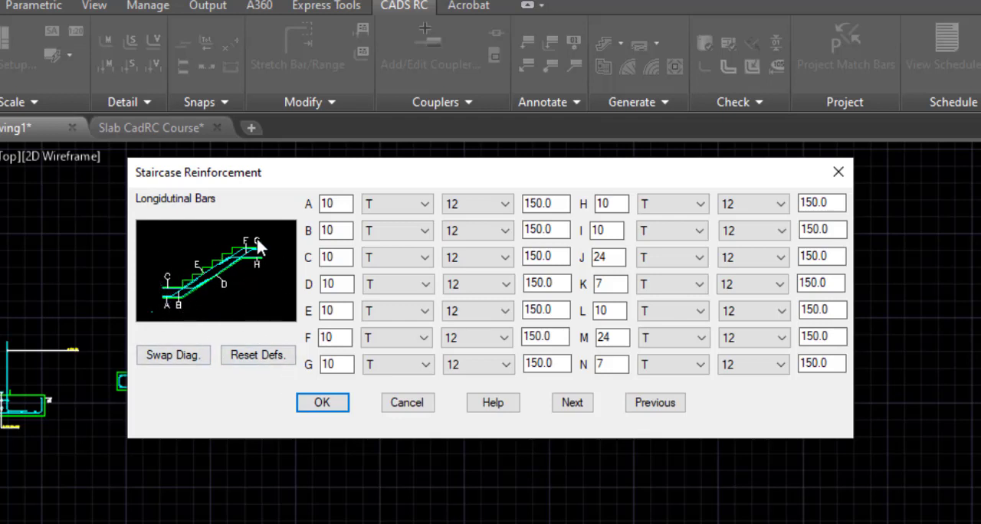
Change the bar type of longitudinal bars A, B, C and D to Y.
left_click(410, 207)
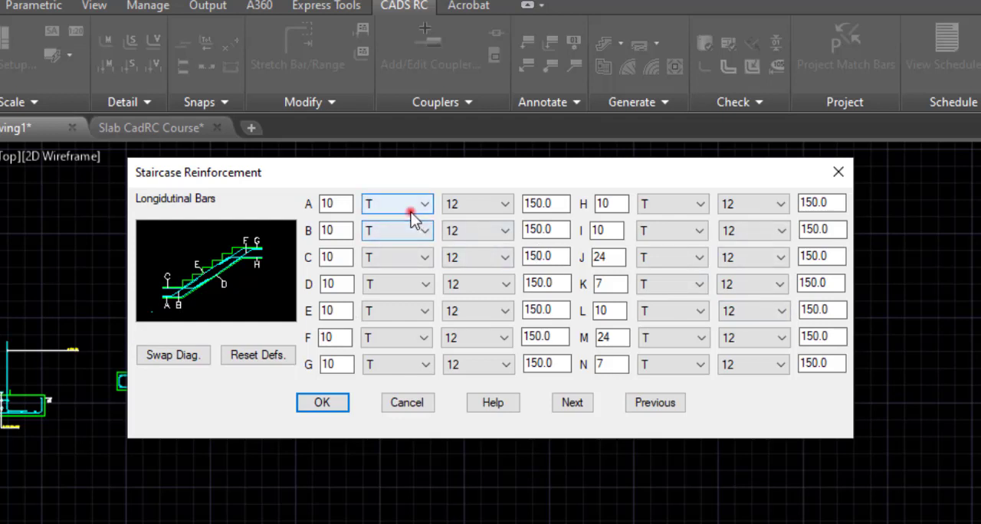
left_click(406, 285)
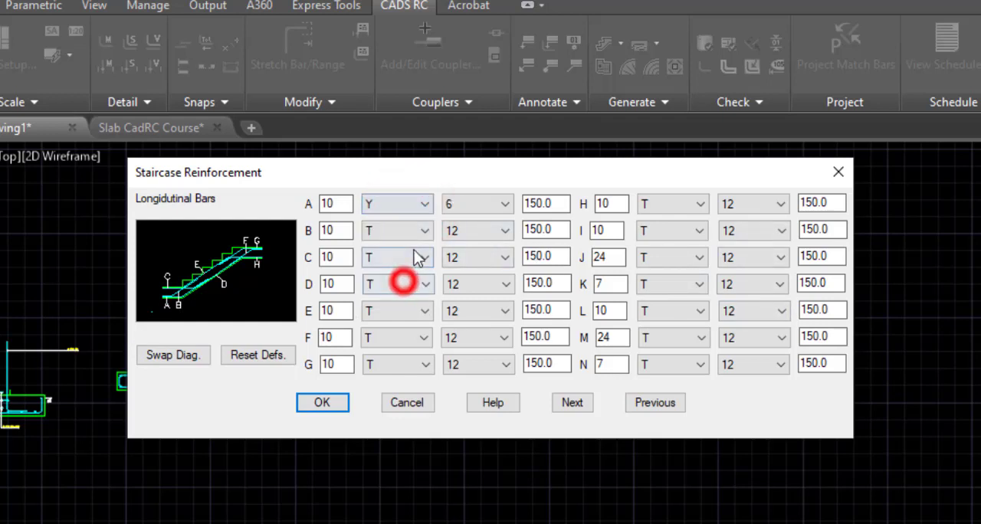
left_click(416, 233)
left_click(410, 311)
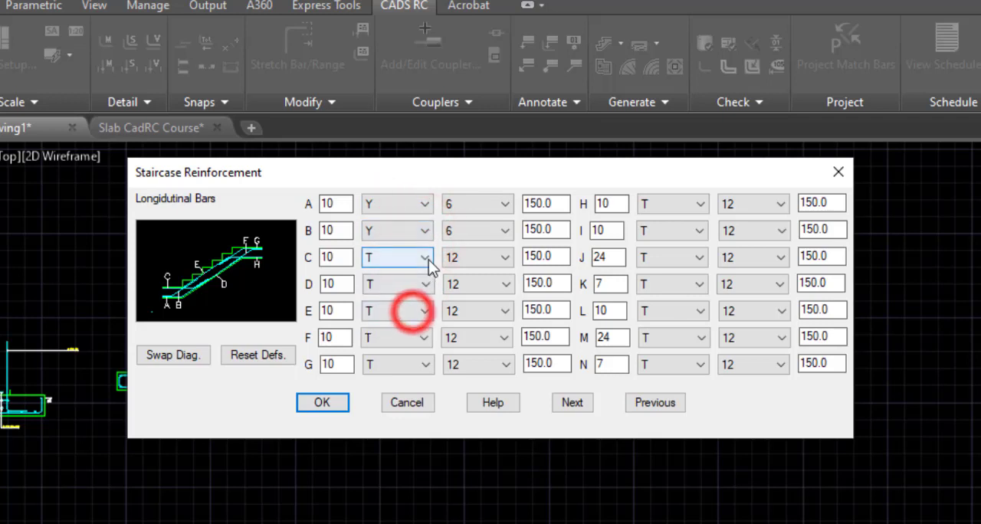
left_click(425, 257)
left_click(400, 339)
left_click(414, 284)
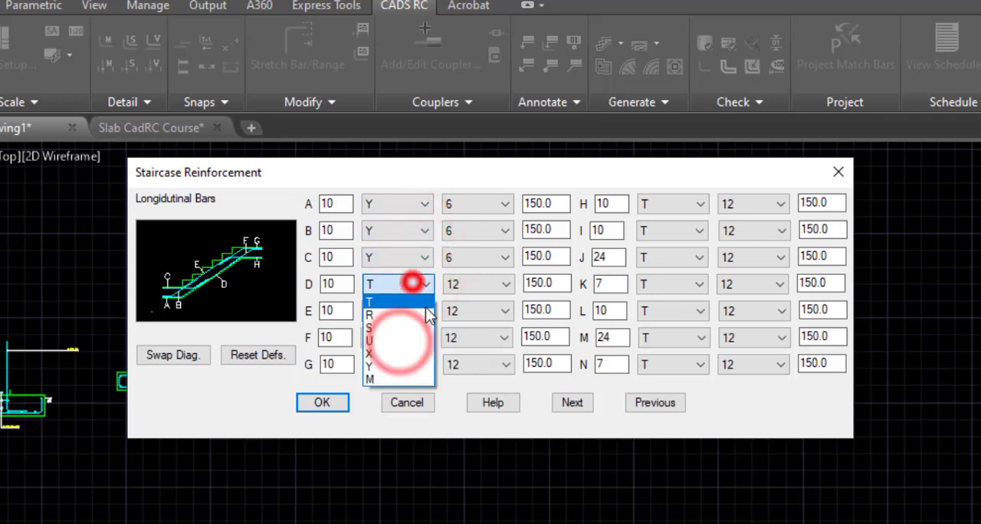
left_click(396, 367)
Return the bar type of longitudinal bars A, B, C and D to T.
left_click(411, 283)
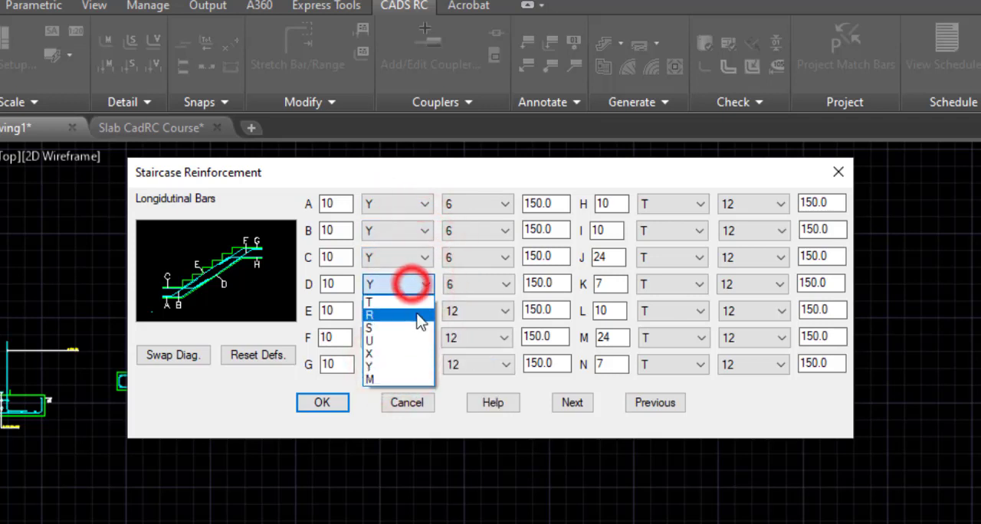
left_click(407, 303)
left_click(421, 258)
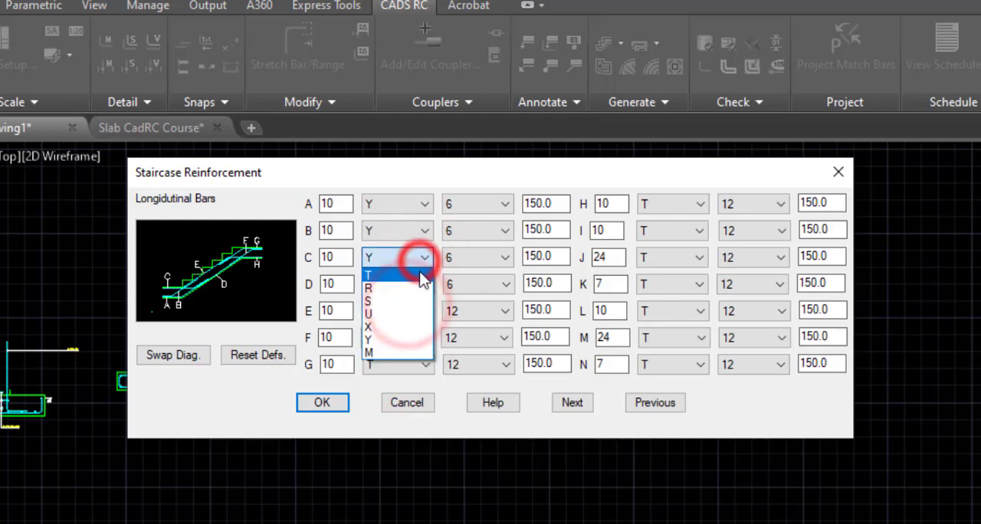
left_click(413, 273)
left_click(406, 228)
left_click(397, 247)
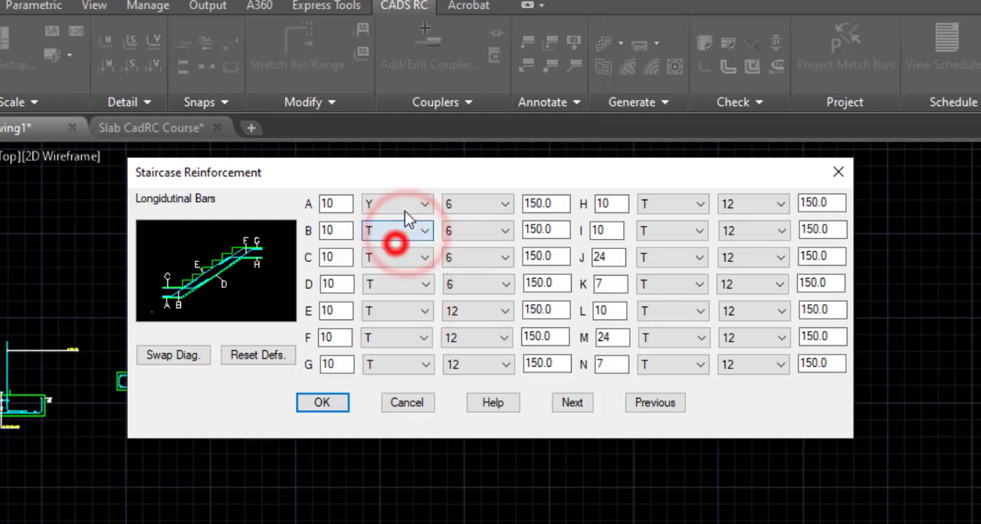
left_click(403, 207)
left_click(401, 222)
Set the bar diameter to 12 for longitudinal bars A, B and C, and to 16 for bar D.
left_click(499, 203)
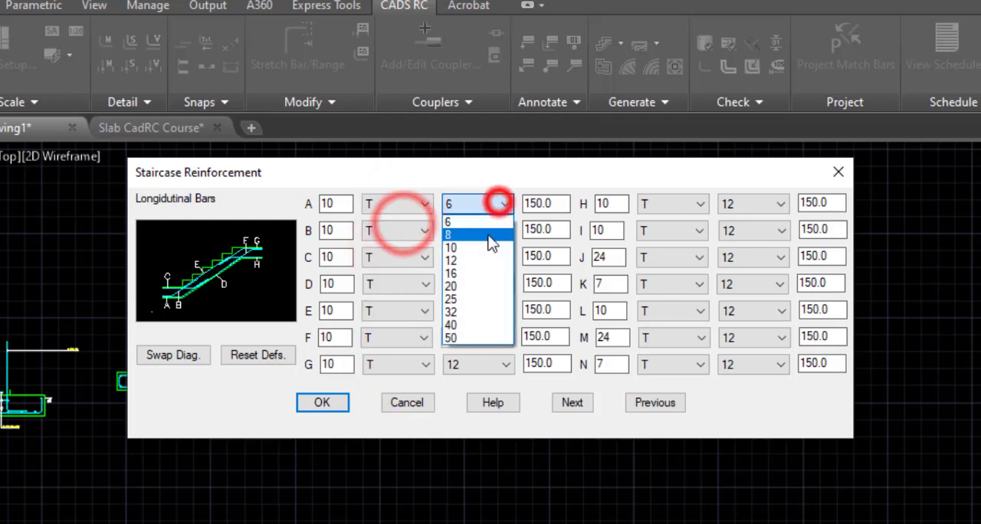
left_click(471, 263)
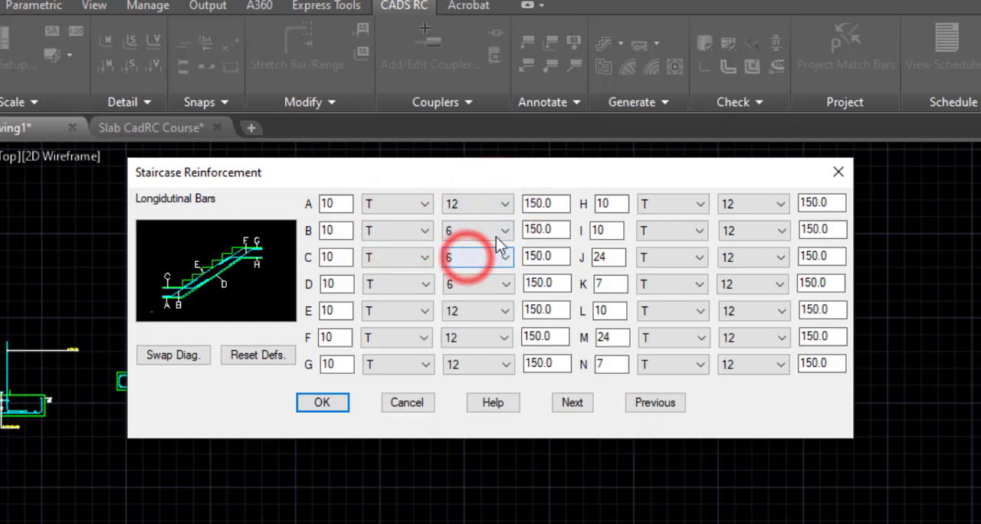
left_click(496, 230)
left_click(475, 288)
left_click(503, 258)
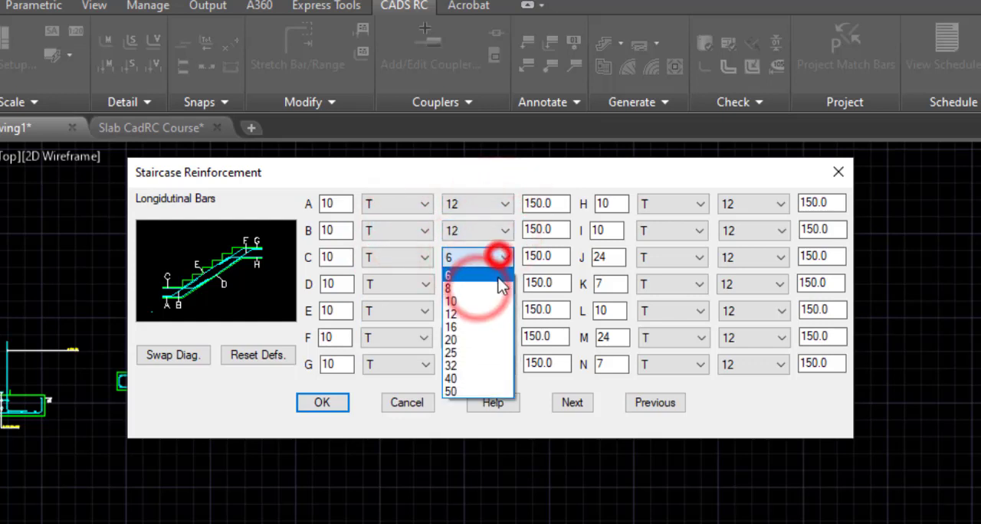
left_click(477, 314)
left_click(486, 283)
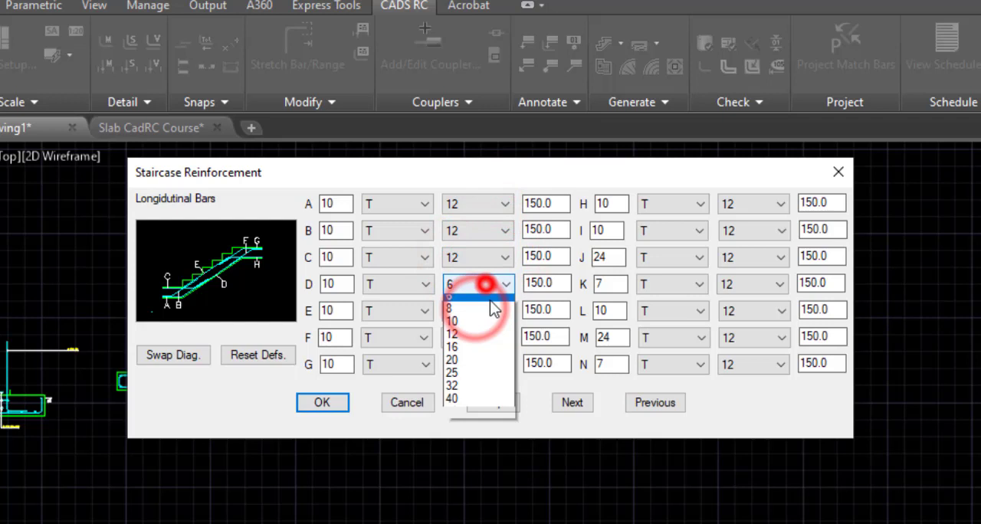
left_click(474, 351)
left_click(557, 229)
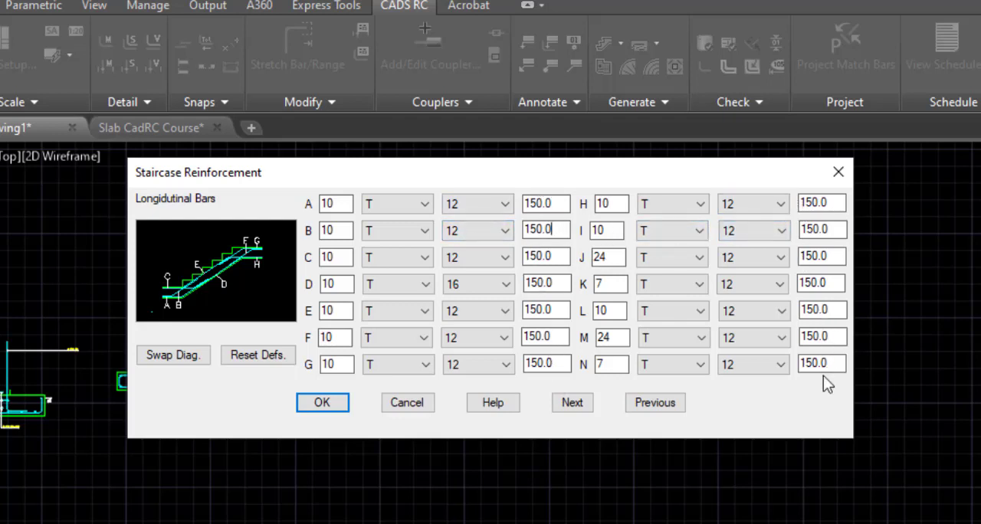
double_click(566, 203)
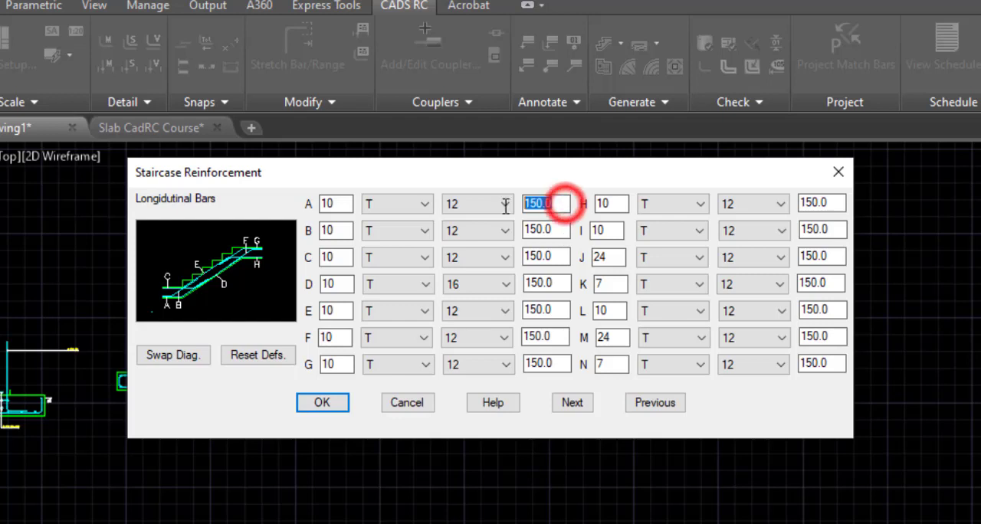
double_click(553, 229)
left_click(553, 263)
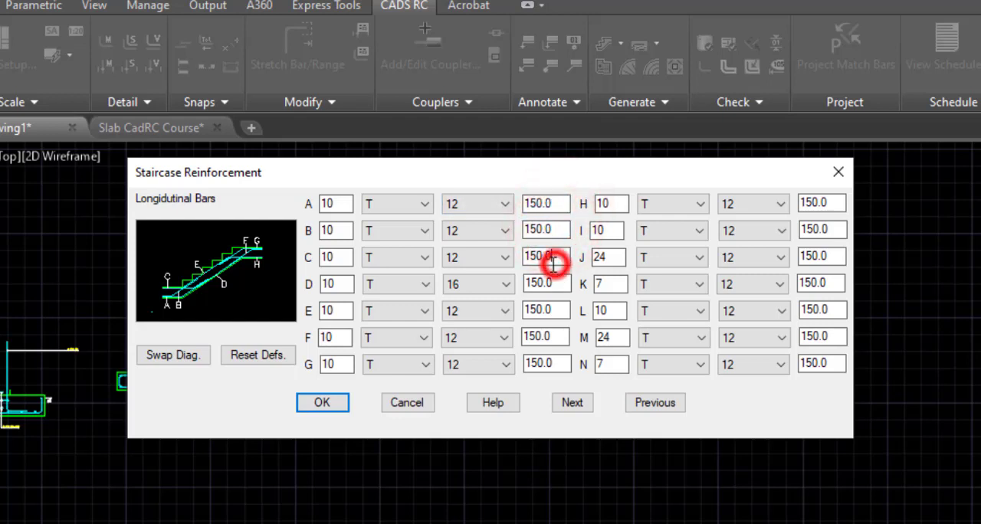
double_click(554, 263)
left_click(549, 259)
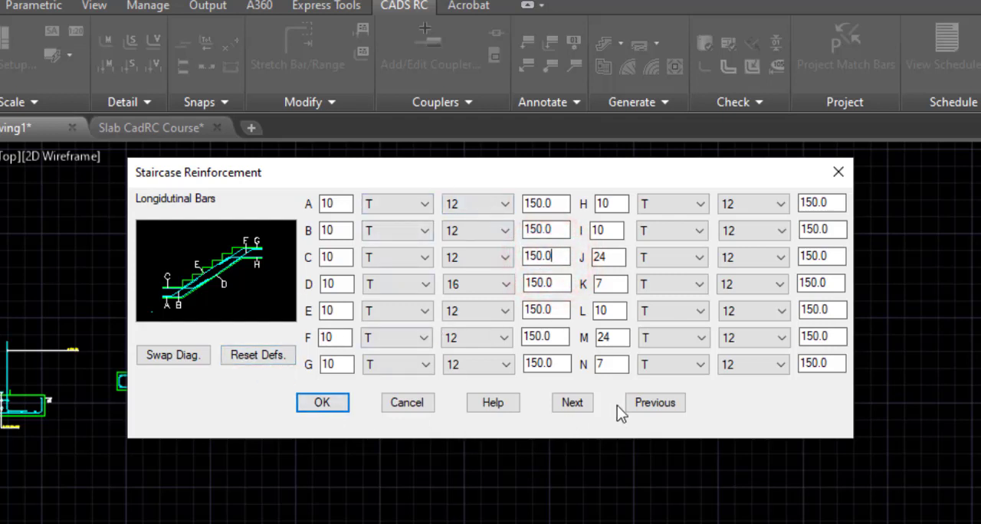
Finish the reinforcement settings and draw the stair flight, labelling the plan only with its labels above the plan.
left_click(560, 409)
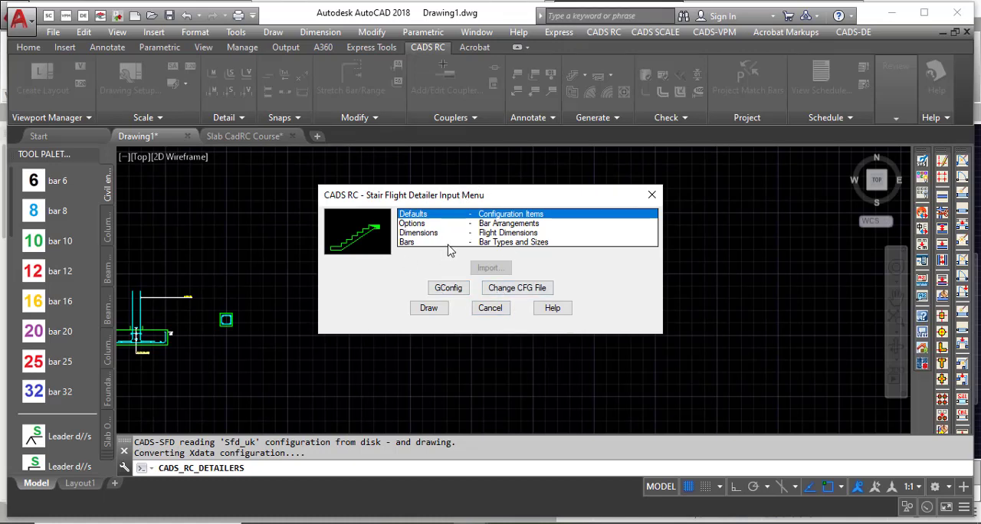
left_click(428, 308)
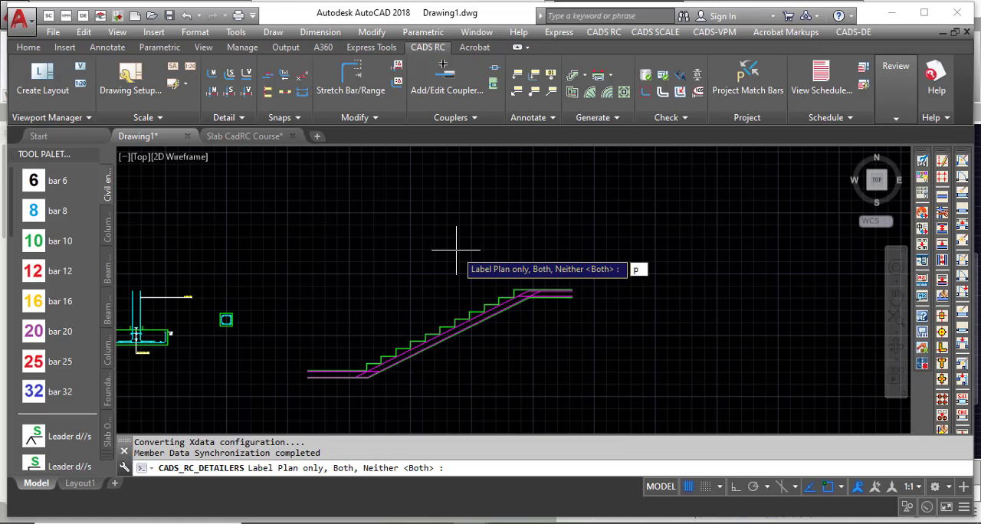
key("Return")
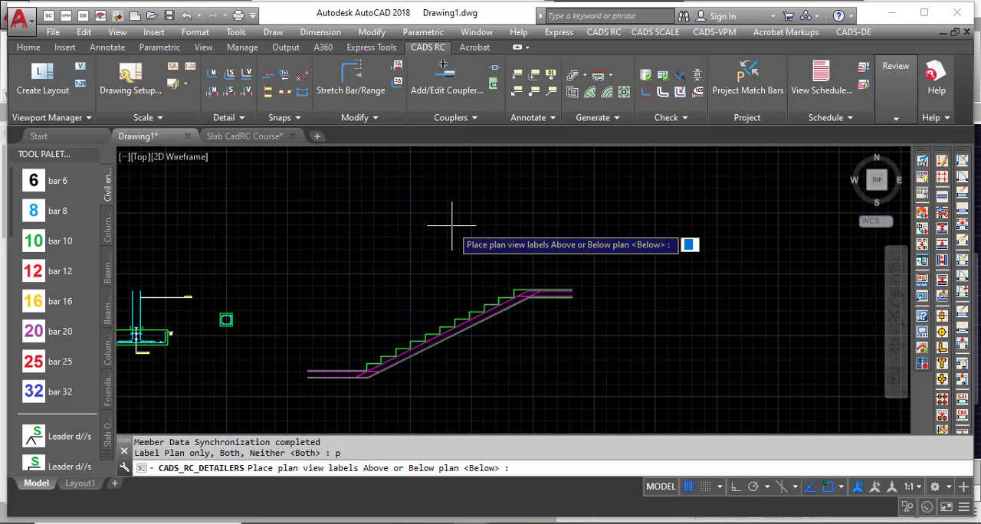
key("Return")
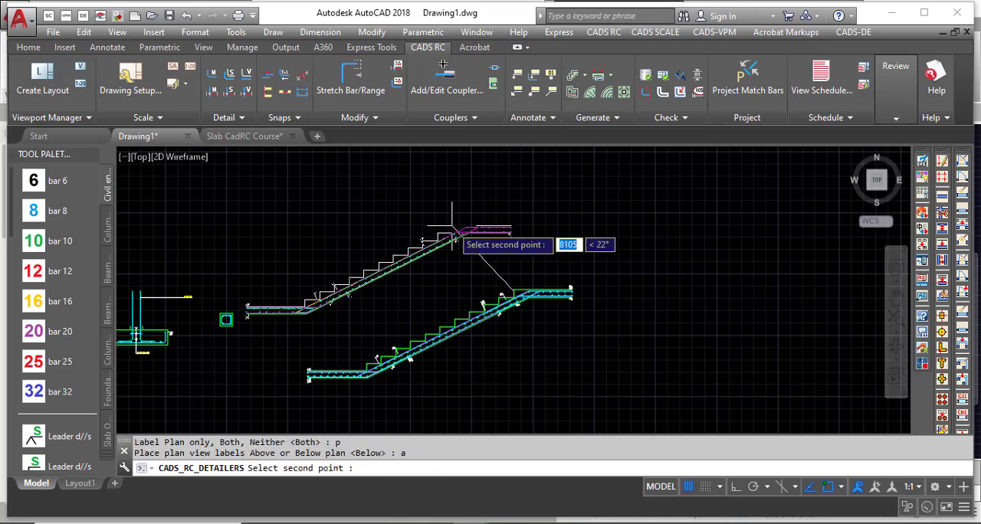
Place the stair section clear of the existing details and the reinforcement plan beside the section.
scroll(369, 237, "down", 4)
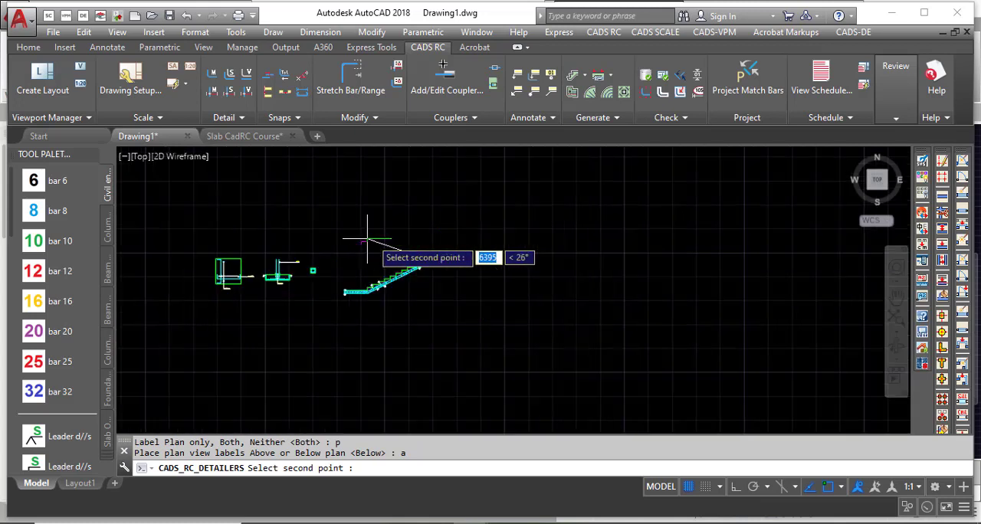
left_click(585, 230)
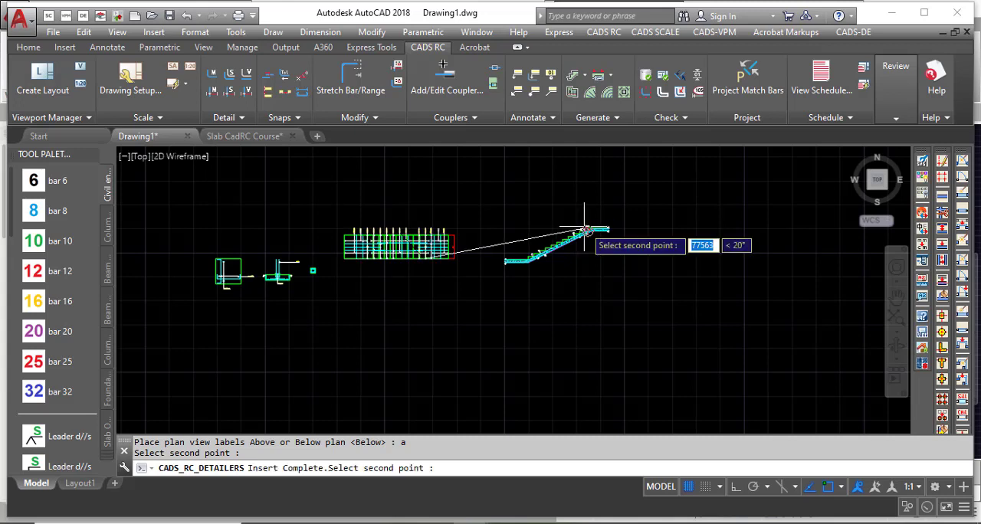
scroll(506, 265, "down", 2)
scroll(657, 258, "up", 5)
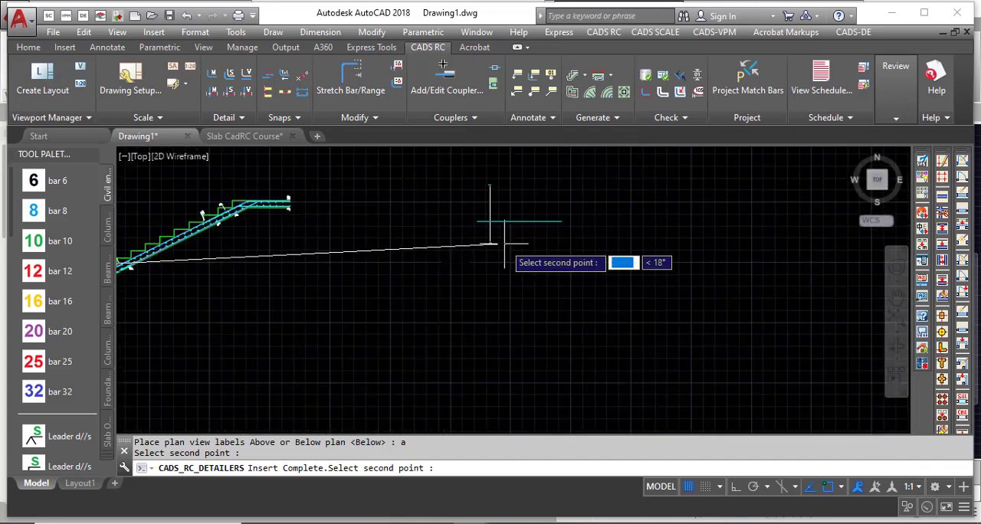
left_click(404, 265)
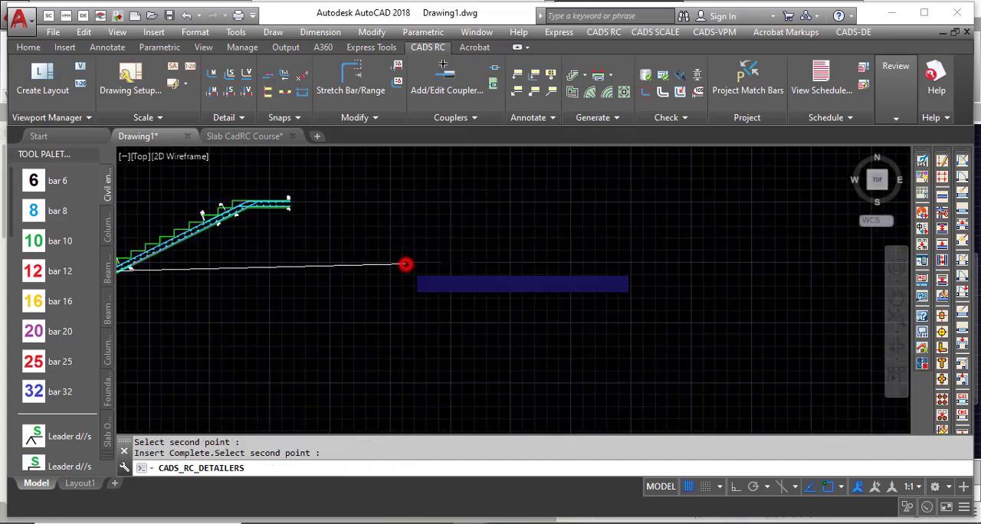
Examine the generated reinforcement plan, including its bar labels, bar ranges and width dimension.
scroll(398, 287, "down", 2)
scroll(435, 263, "up", 4)
scroll(436, 264, "down", 2)
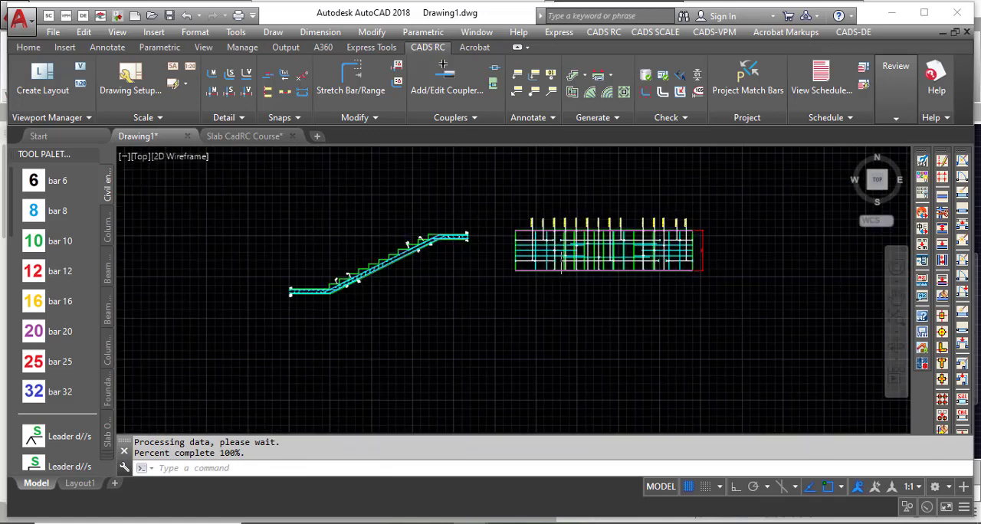
scroll(575, 218, "up", 6)
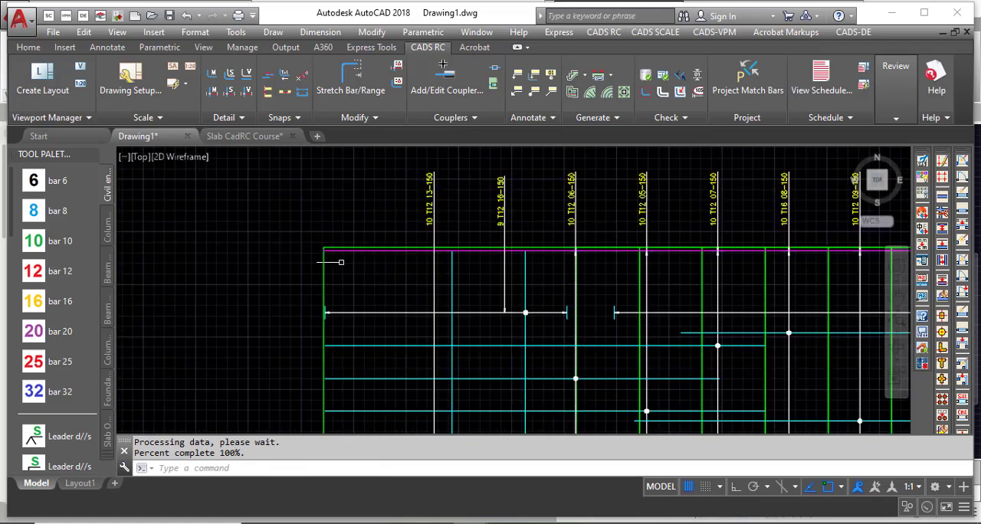
scroll(230, 303, "down", 3)
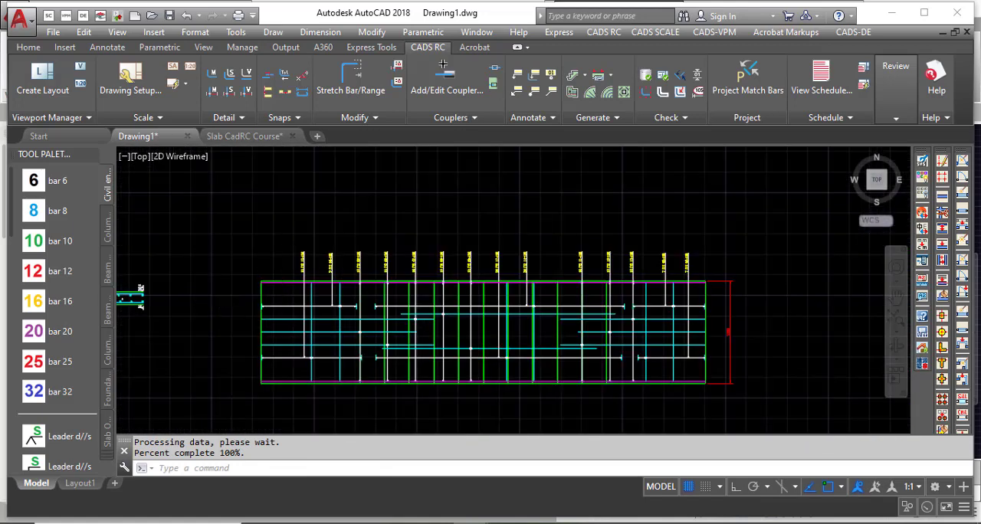
scroll(253, 245, "up", 5)
scroll(275, 260, "down", 4)
scroll(536, 283, "up", 5)
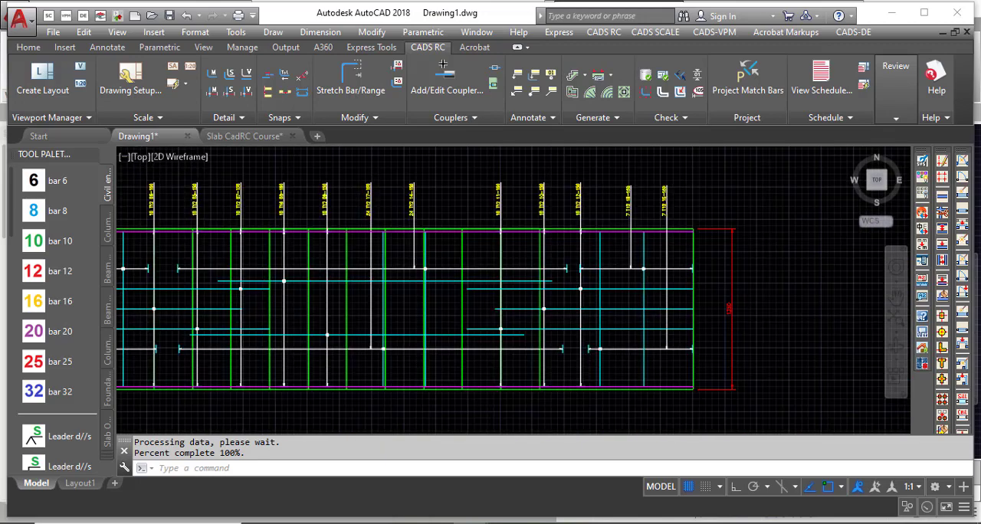
scroll(727, 291, "down", 4)
scroll(789, 284, "down", 5)
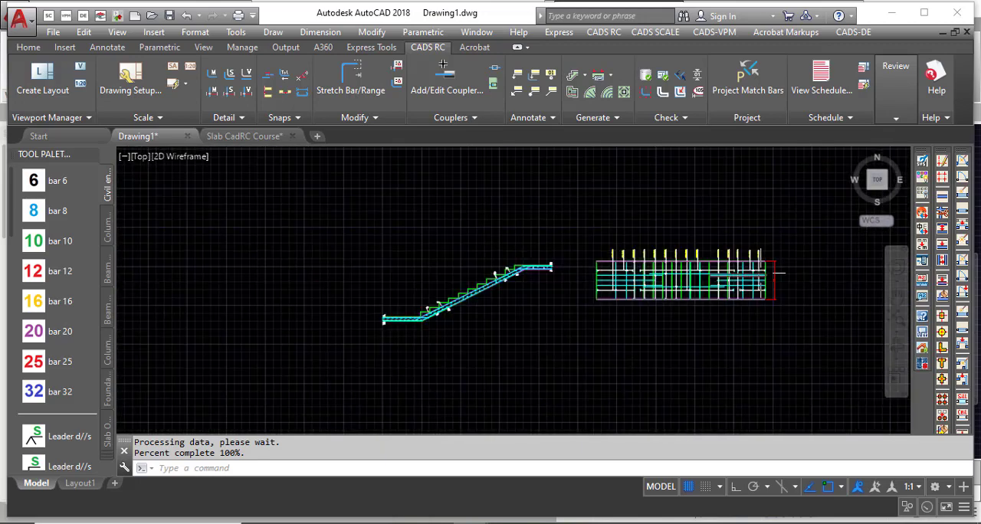
Erase the magenta construction lines running alongside the bars in the stair section.
scroll(481, 324, "up", 6)
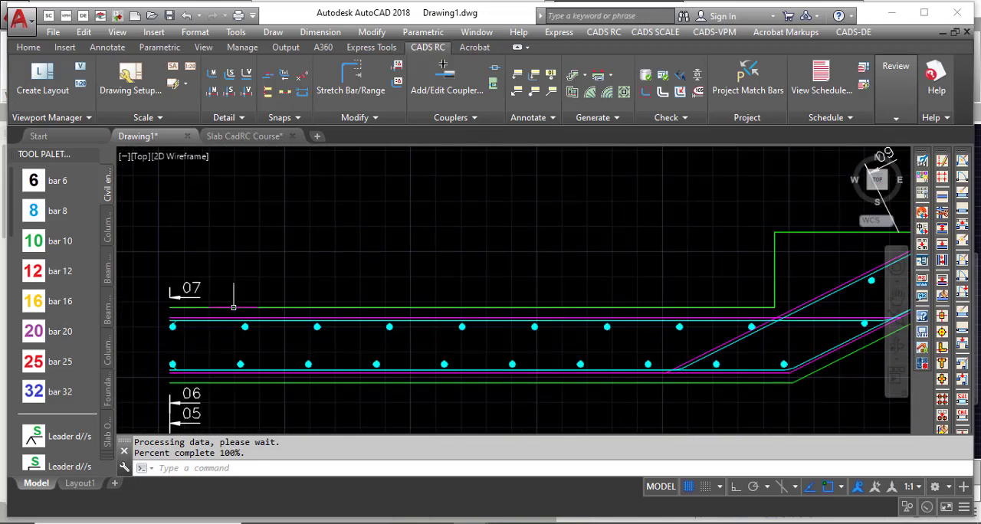
scroll(184, 290, "down", 2)
scroll(508, 291, "up", 3)
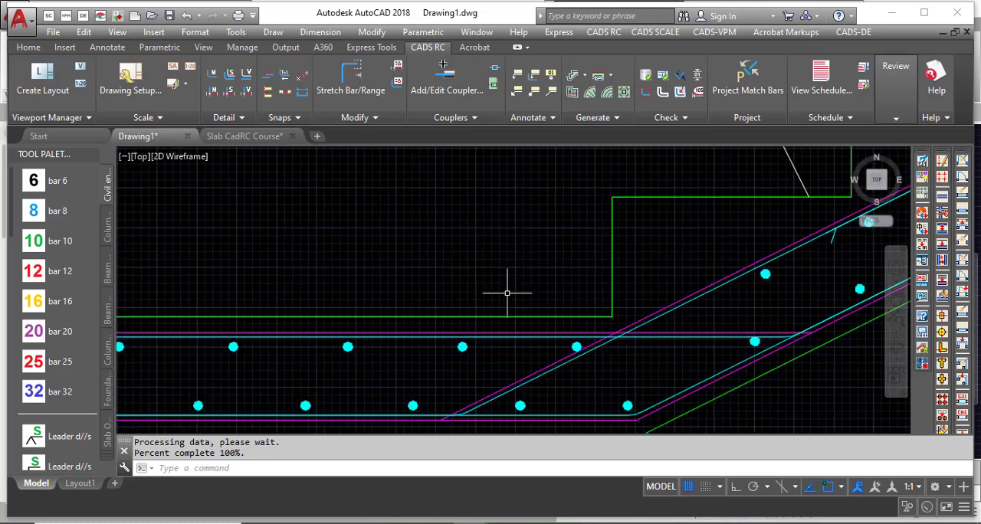
scroll(488, 329, "up", 3)
left_click(488, 337)
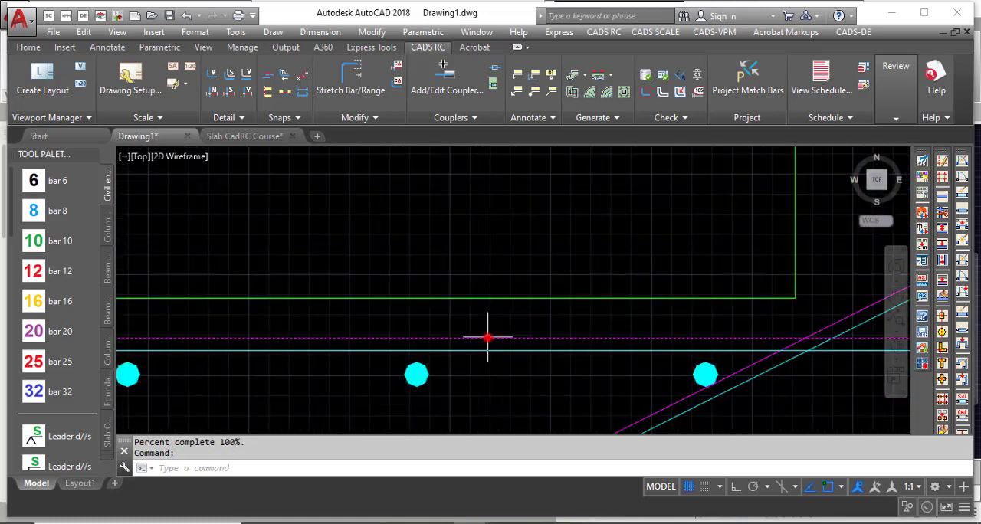
scroll(328, 316, "down", 2)
scroll(504, 365, "up", 3)
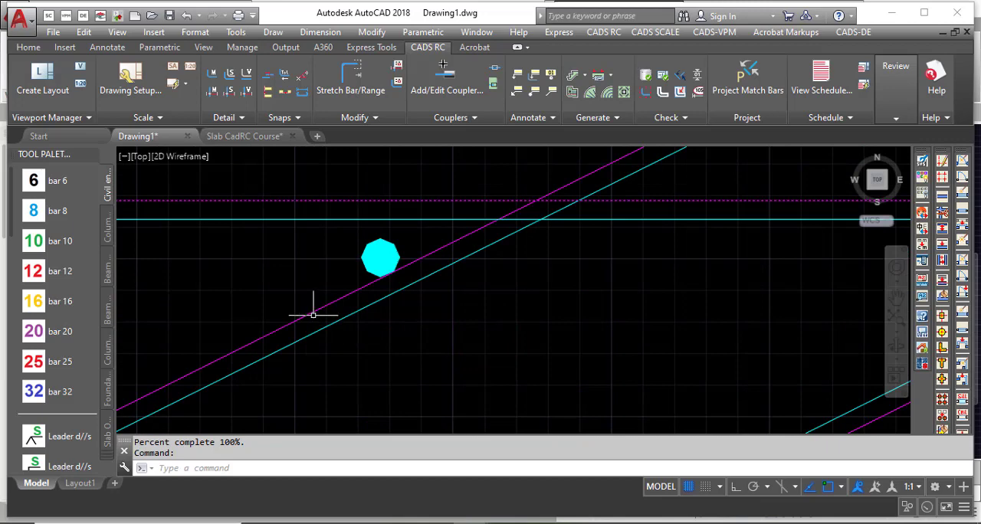
left_click(312, 315)
left_click(252, 287)
scroll(204, 323, "down", 2)
scroll(381, 399, "up", 2)
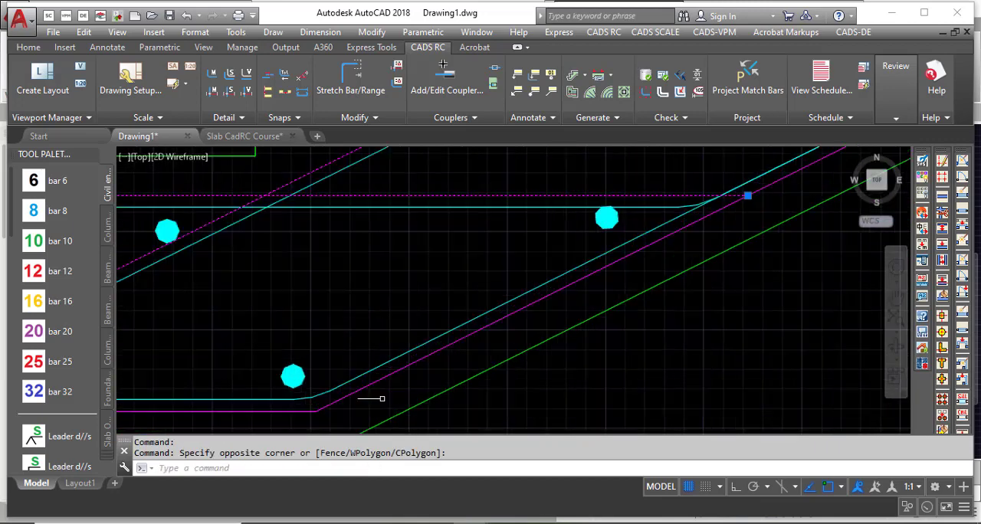
scroll(382, 398, "up", 2)
left_click(381, 391)
left_click(358, 352)
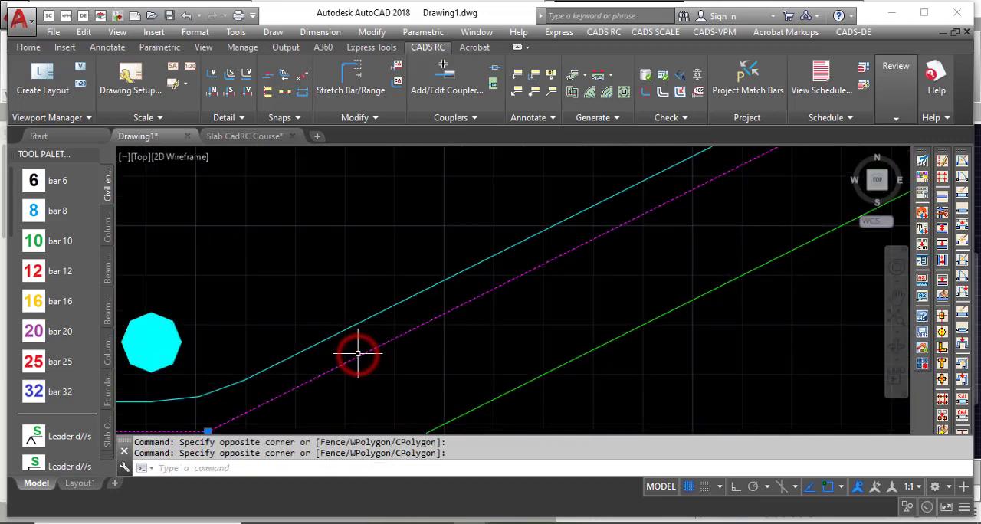
key("Delete")
scroll(361, 344, "down", 2)
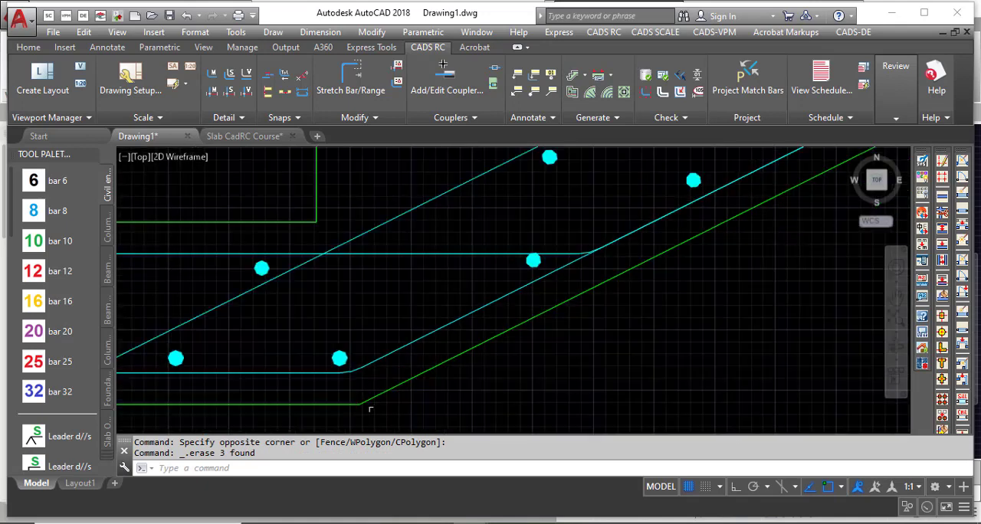
scroll(330, 421, "down", 4)
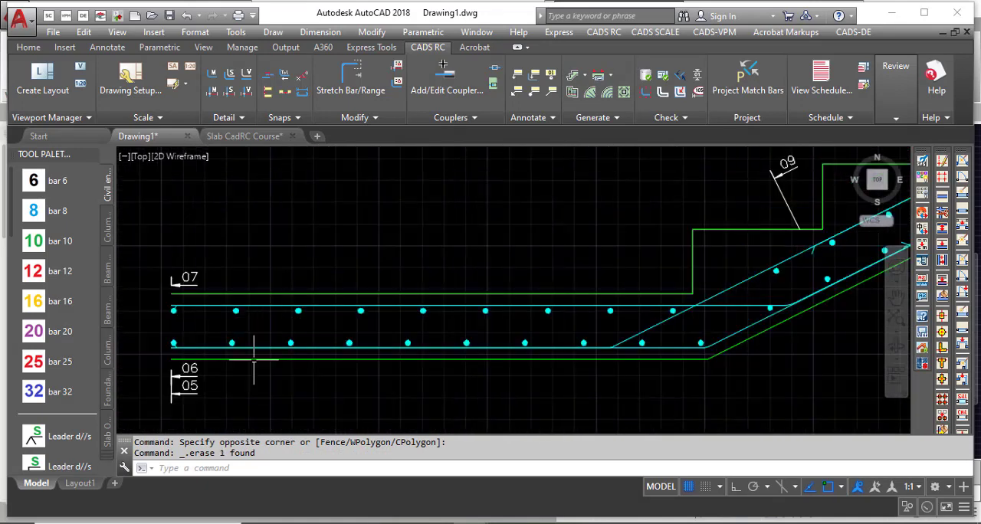
Examine the cleaned stair section, its upper landing bars and bar marks, and the plan beside it.
scroll(134, 354, "down", 3)
scroll(239, 376, "down", 3)
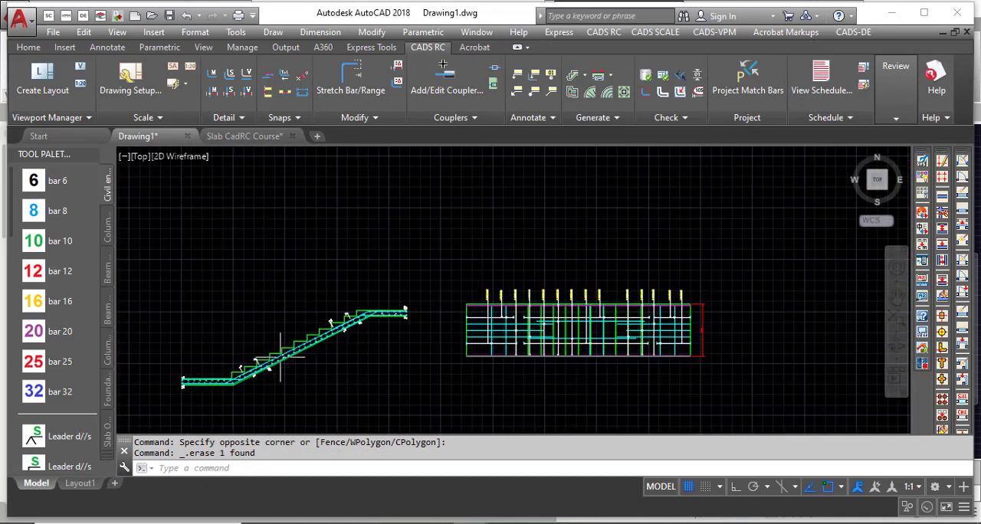
scroll(475, 314, "up", 5)
scroll(352, 352, "up", 2)
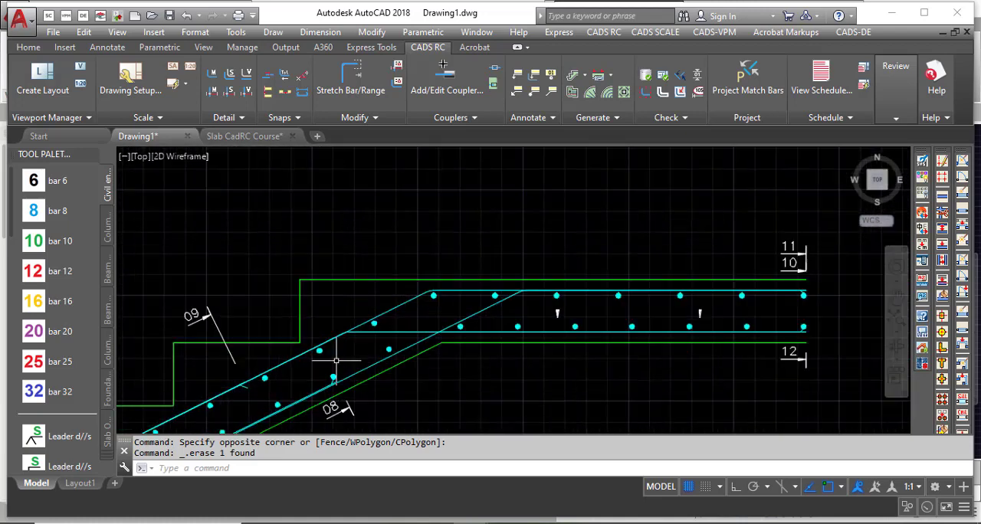
scroll(268, 287, "down", 4)
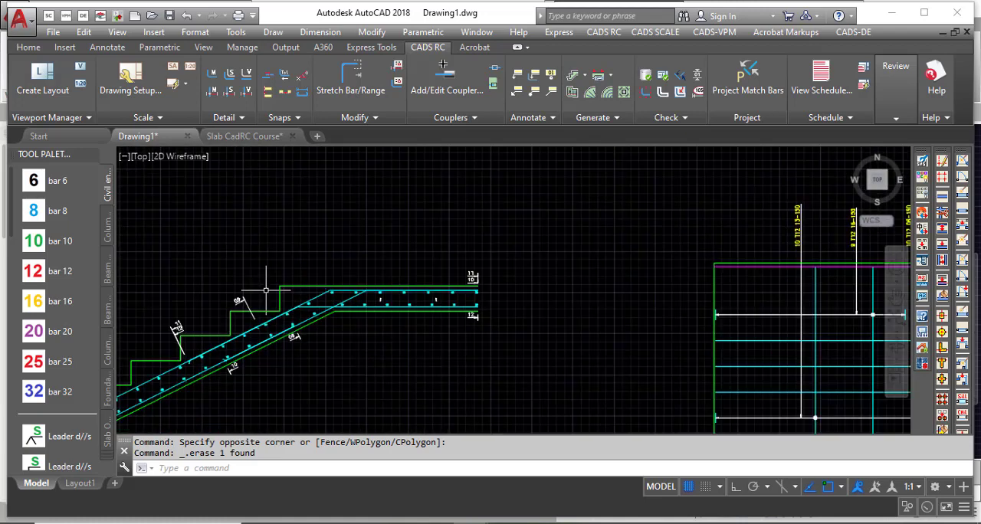
scroll(509, 240, "down", 3)
scroll(386, 241, "down", 3)
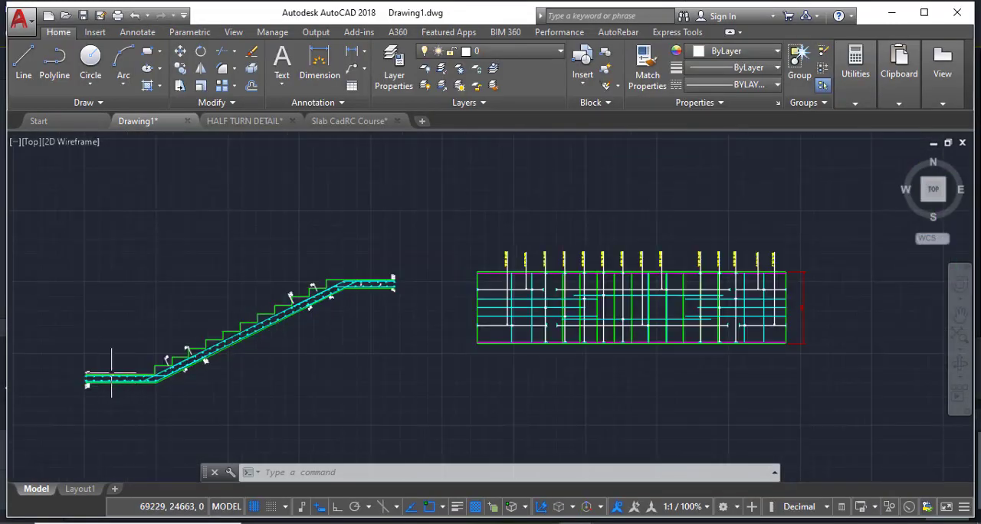
scroll(111, 373, "up", 3)
scroll(95, 370, "down", 6)
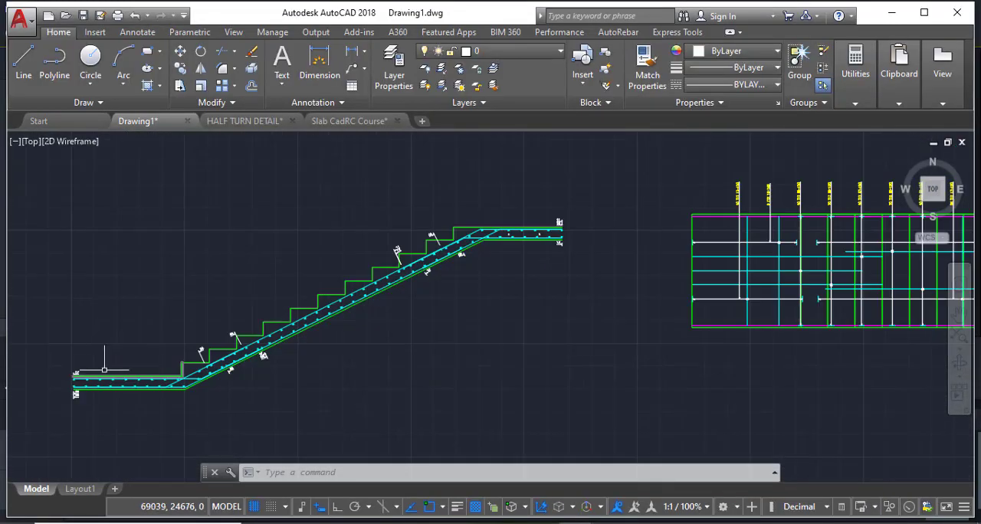
scroll(303, 302, "up", 4)
scroll(331, 299, "up", 2)
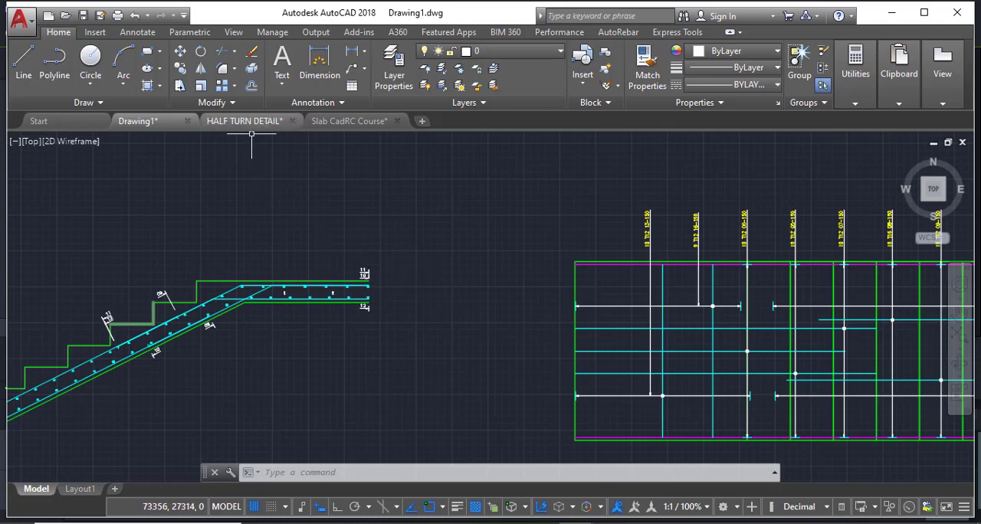
Switch to the Slab CadRC Course drawing and examine its stair plan, section and starter bars at the footing.
left_click(340, 121)
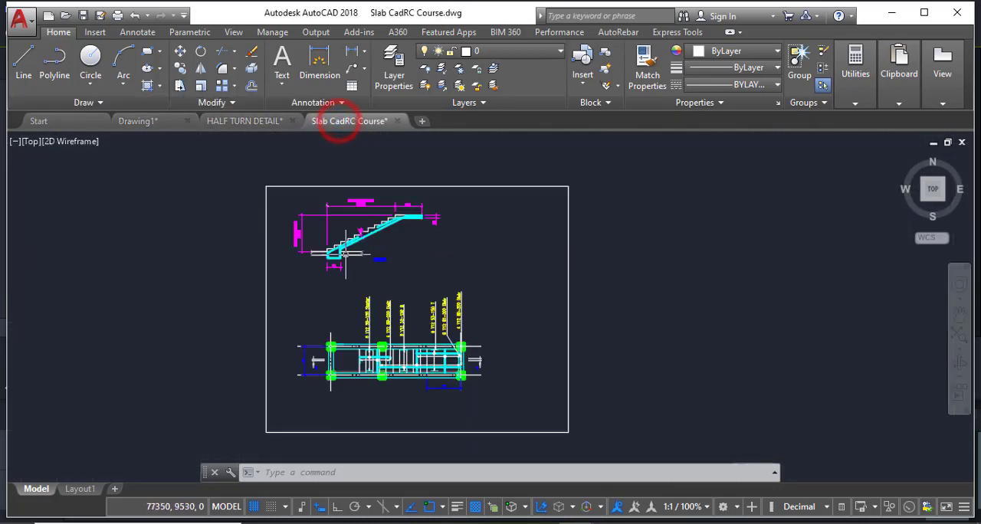
scroll(351, 366, "up", 4)
scroll(350, 366, "down", 3)
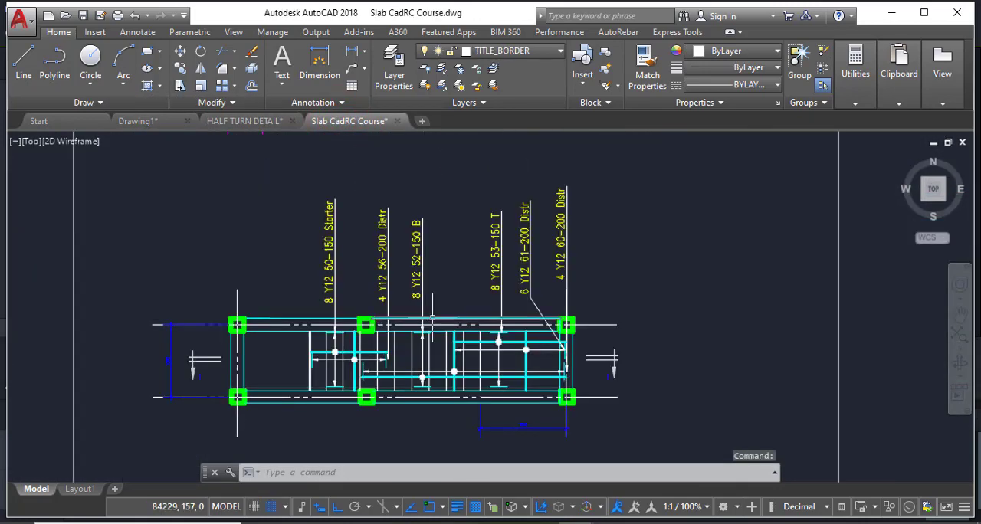
scroll(336, 354, "up", 4)
scroll(492, 299, "down", 3)
scroll(382, 298, "up", 3)
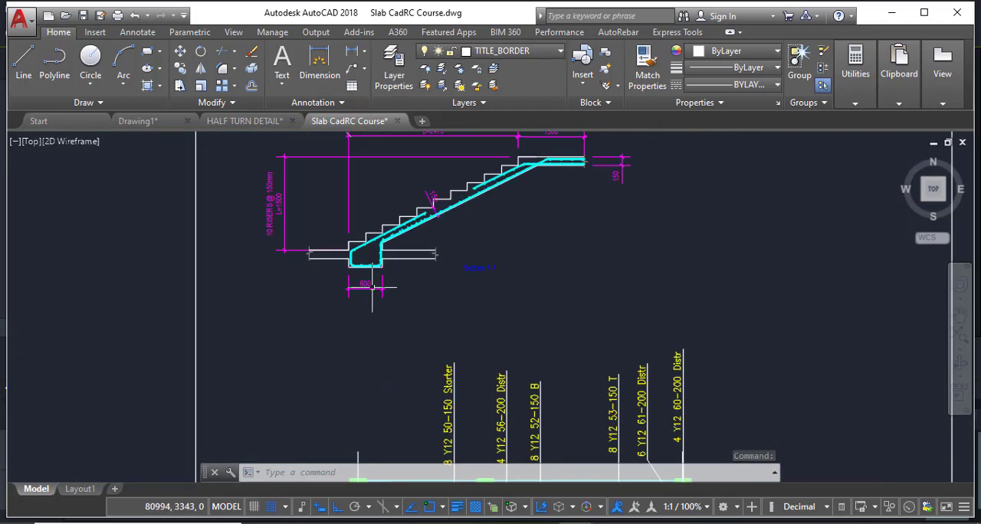
scroll(364, 236, "up", 2)
scroll(310, 305, "up", 5)
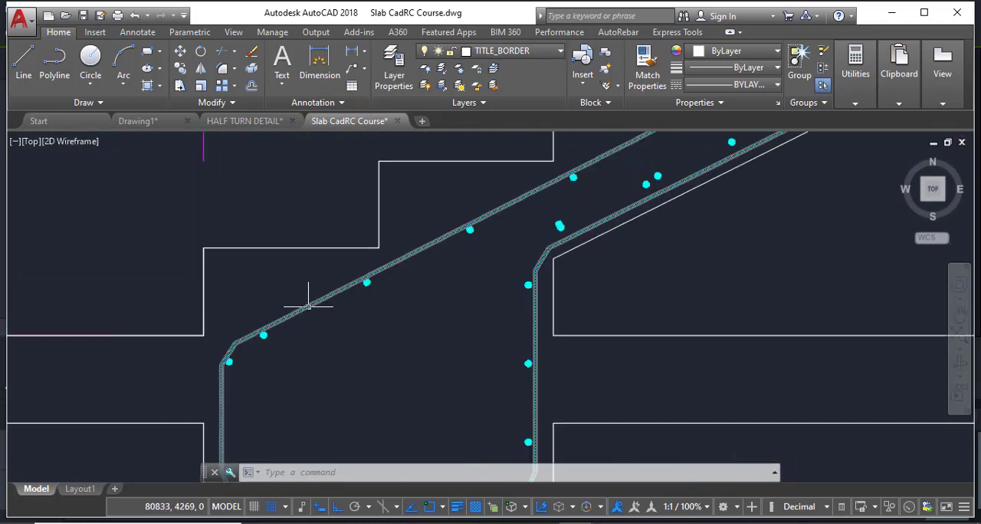
Examine Section 1-1's starter bars at the footing, flight reinforcement, upper landing bars and dimensions, along with the full sheet layout.
scroll(305, 308, "down", 5)
scroll(276, 334, "up", 2)
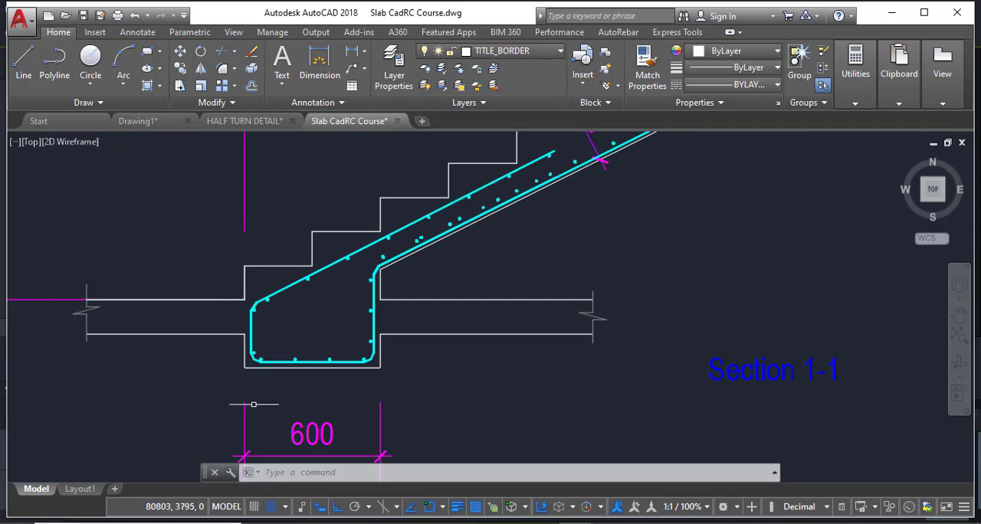
scroll(274, 335, "down", 2)
scroll(274, 335, "up", 4)
scroll(278, 387, "down", 4)
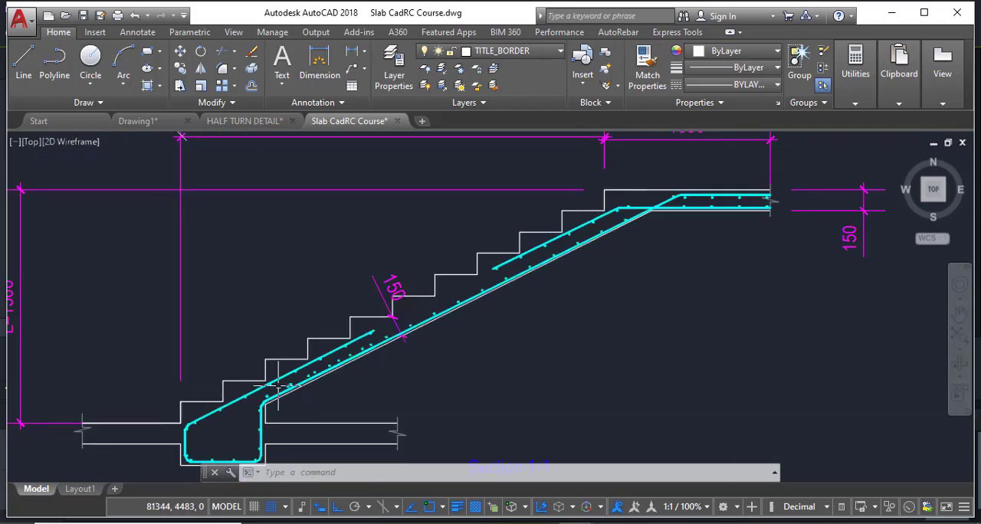
scroll(389, 304, "down", 4)
scroll(306, 352, "up", 7)
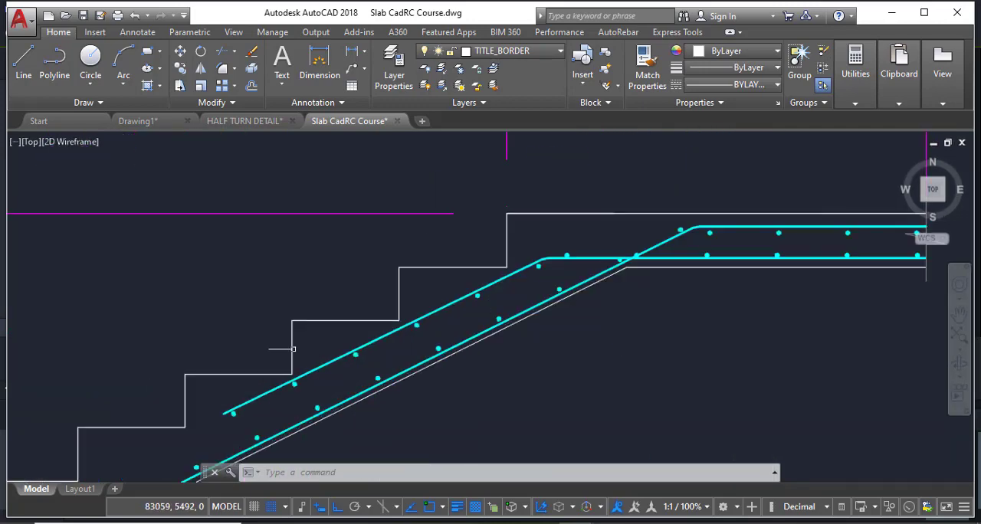
scroll(314, 366, "down", 6)
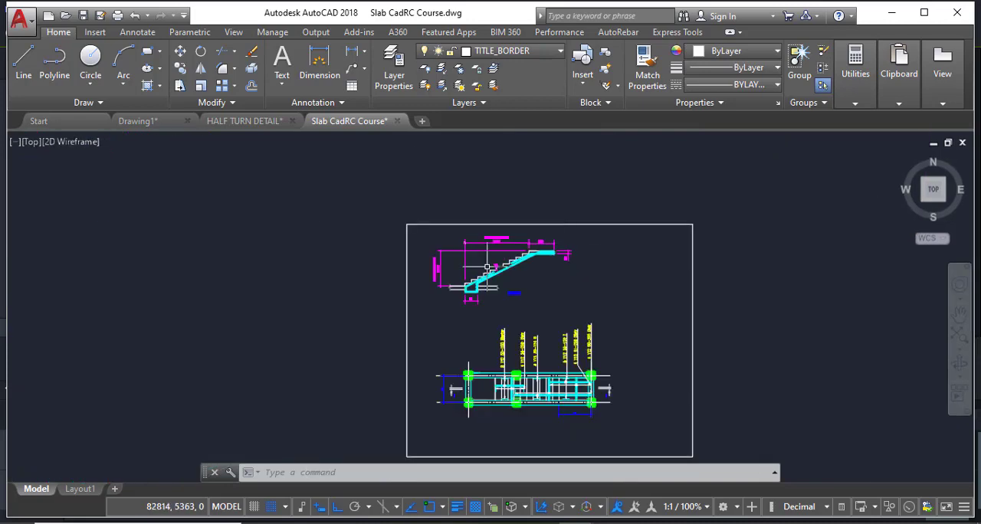
scroll(479, 285, "up", 2)
scroll(479, 290, "up", 3)
scroll(460, 306, "down", 4)
scroll(378, 299, "up", 4)
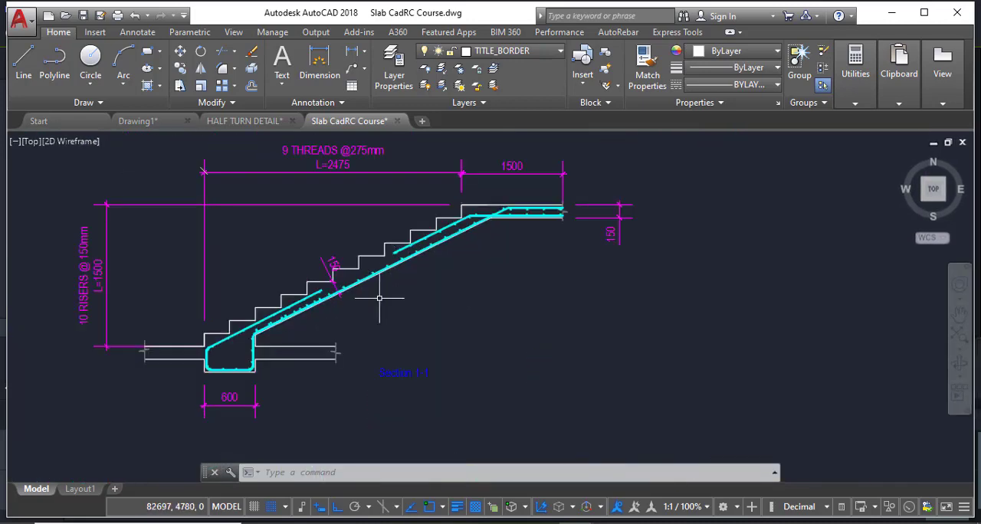
scroll(362, 294, "up", 2)
scroll(345, 299, "down", 6)
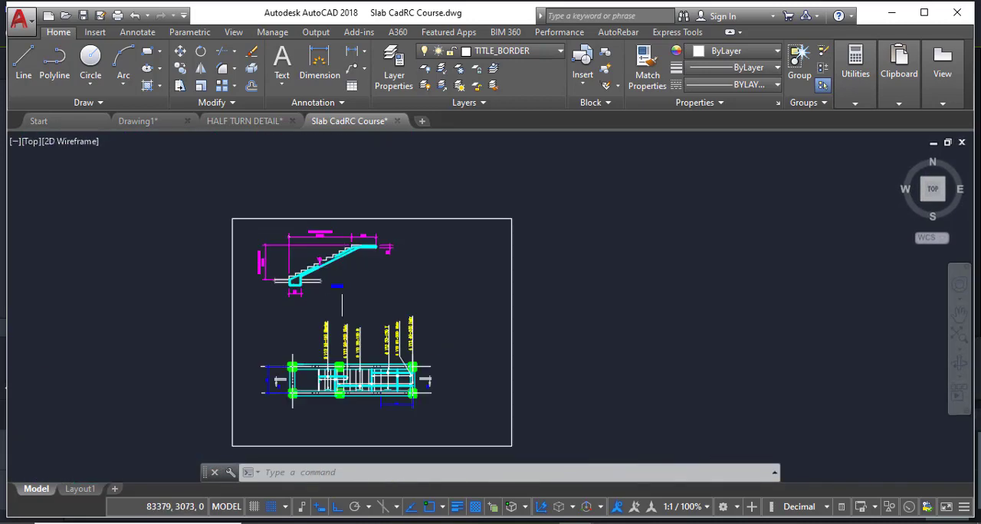
Switch to the HALF TURN DETAIL drawing and examine the curved stair's reinforcement plan, Section 1-1 and Section 2-2.
left_click(226, 121)
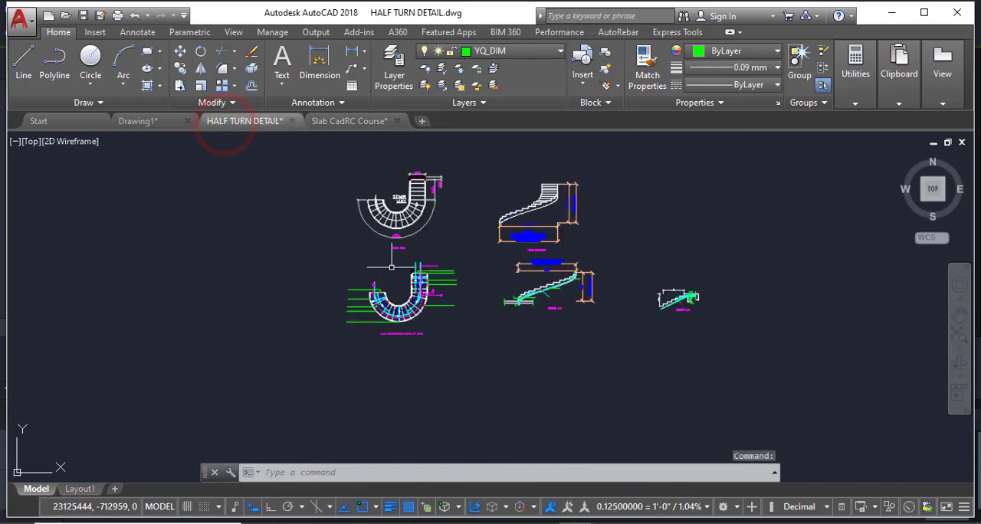
scroll(416, 315, "up", 2)
scroll(416, 315, "up", 5)
scroll(242, 370, "down", 3)
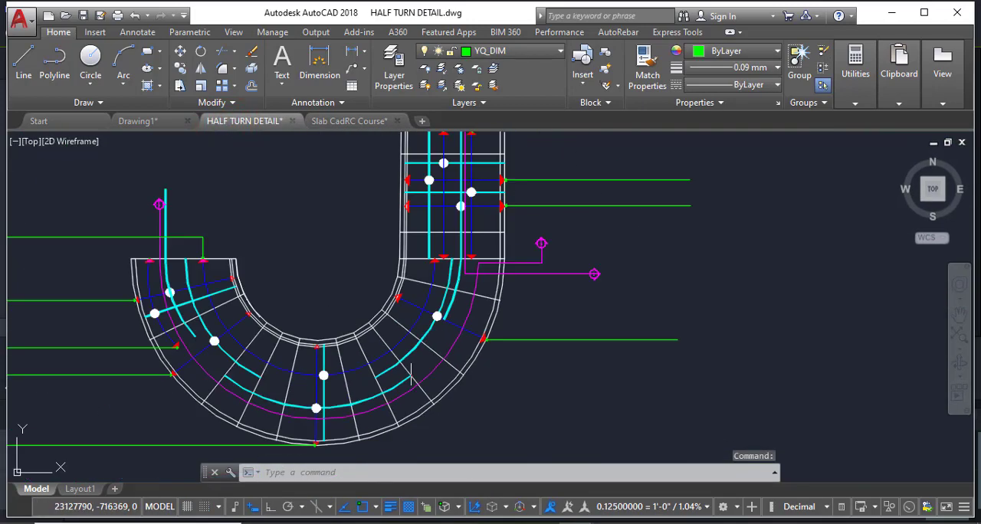
scroll(241, 369, "down", 4)
scroll(249, 369, "up", 7)
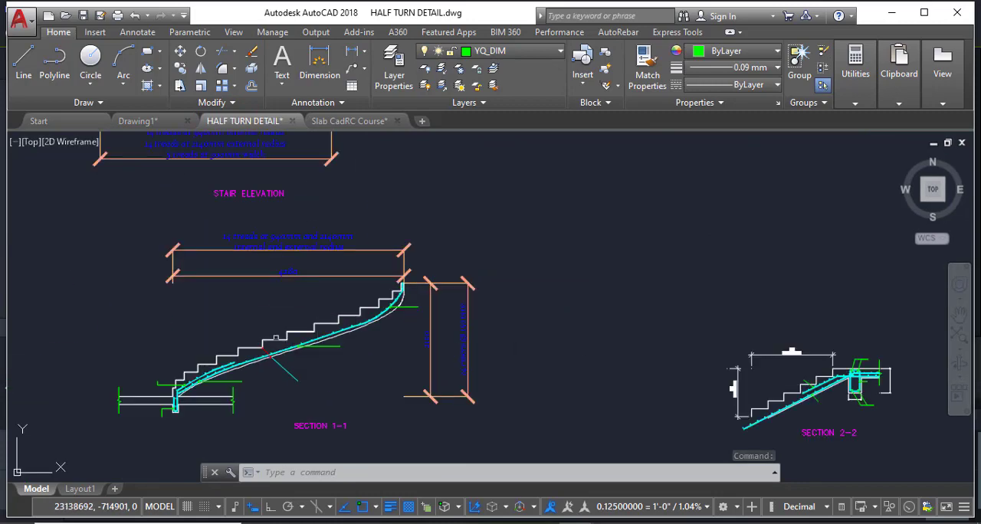
scroll(249, 369, "up", 2)
scroll(190, 374, "down", 10)
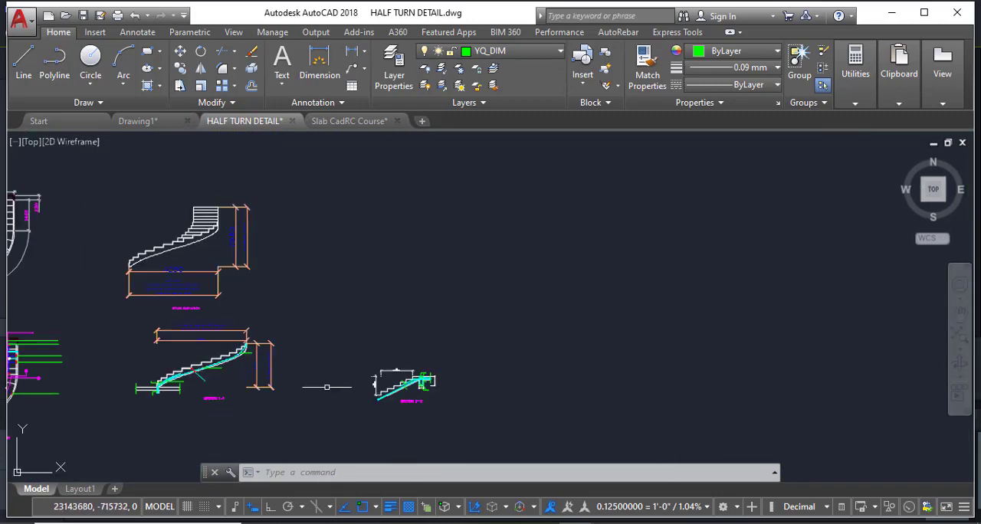
scroll(338, 404, "up", 4)
scroll(486, 377, "up", 4)
scroll(529, 274, "down", 6)
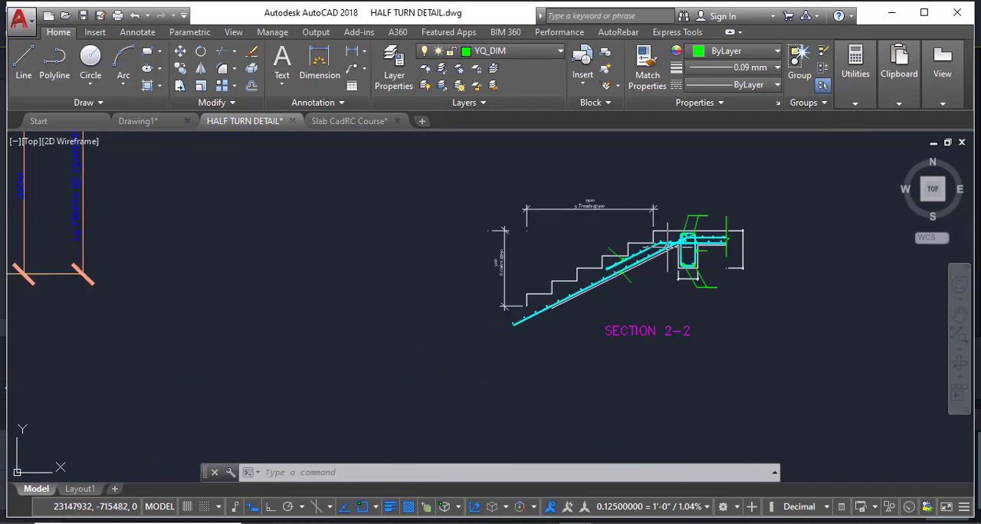
scroll(251, 255, "up", 3)
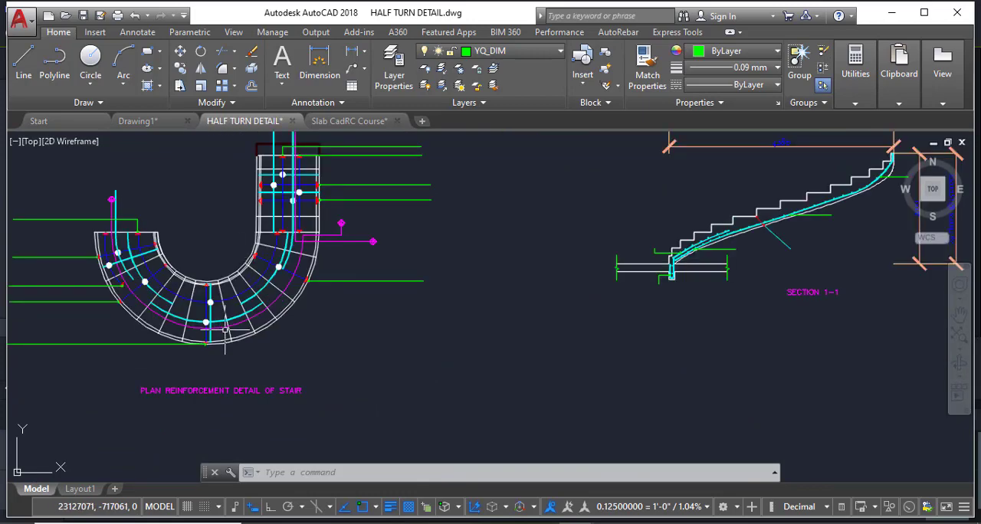
scroll(230, 380, "down", 2)
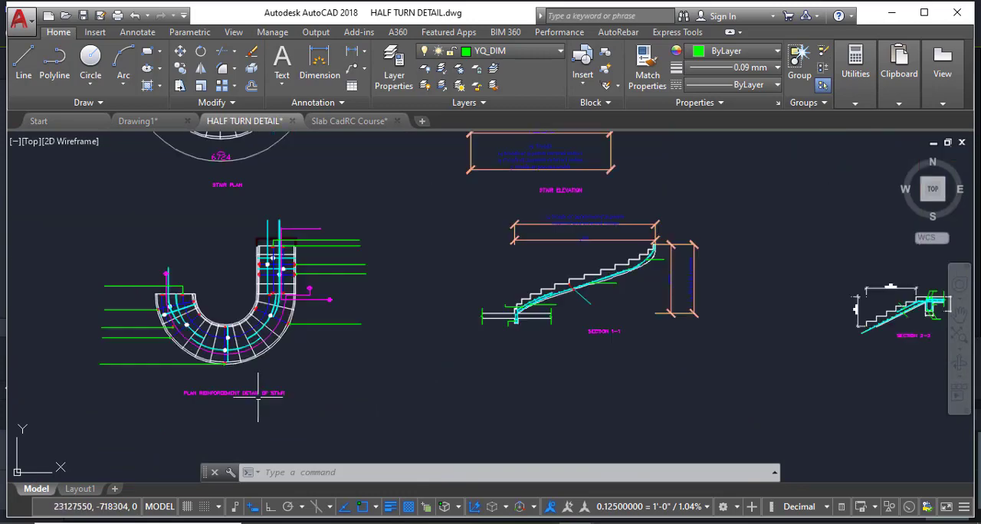
scroll(189, 398, "up", 4)
scroll(207, 421, "down", 5)
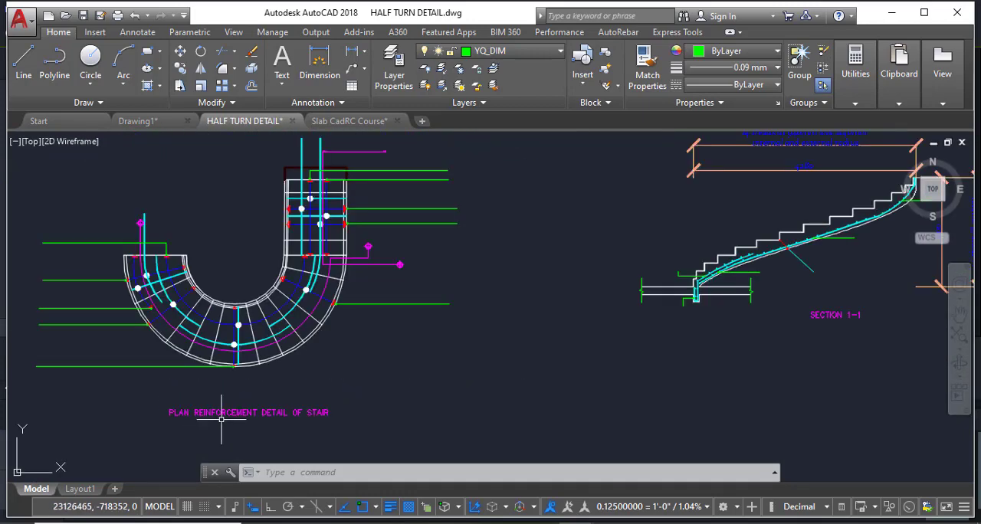
scroll(202, 394, "up", 5)
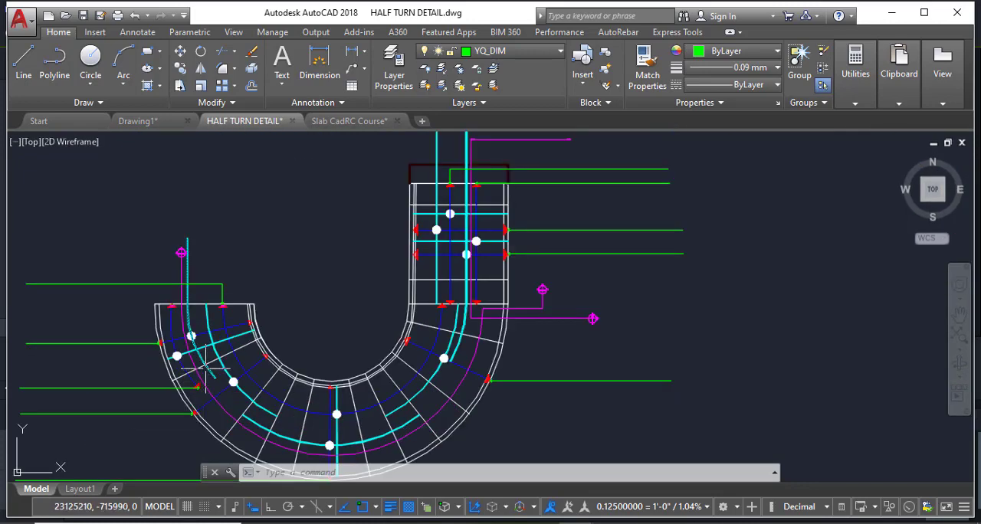
Return to Drawing1 and examine the stair section's upper landing end bars, lower landing bars and their bar marks.
key("ctrl+Tab")
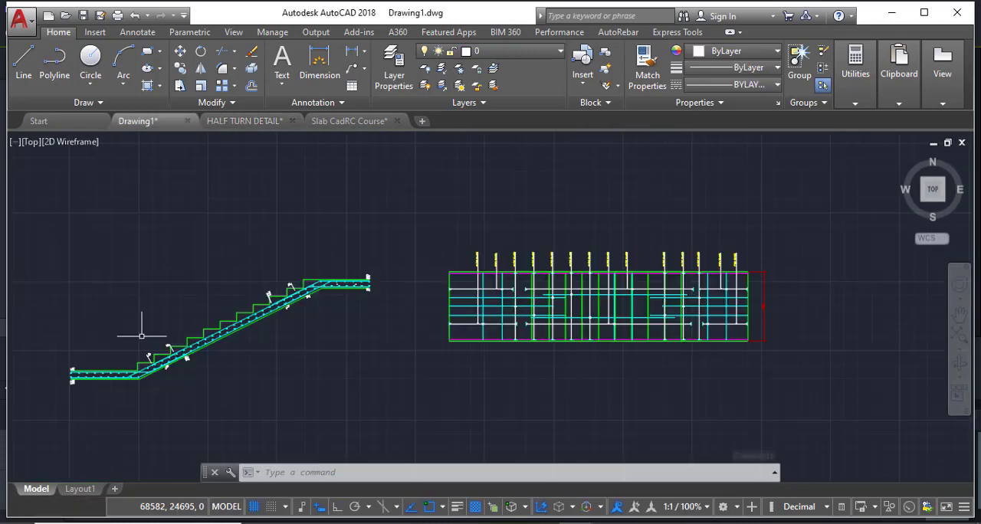
scroll(337, 287, "up", 3)
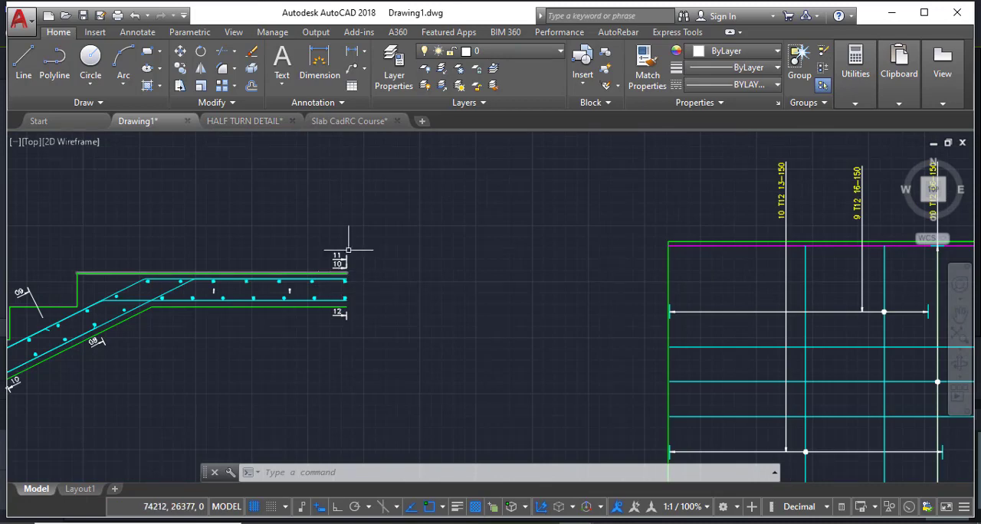
scroll(340, 280, "up", 3)
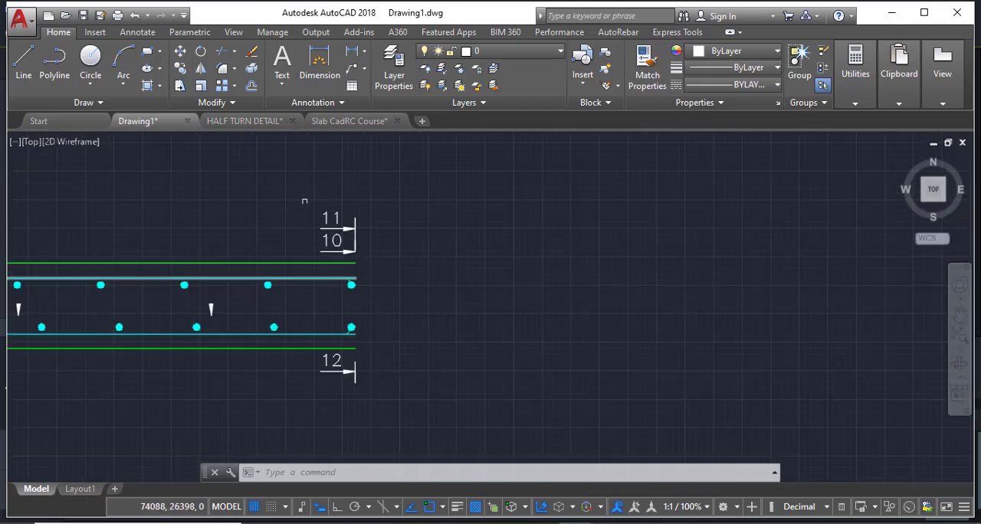
scroll(497, 261, "down", 4)
scroll(460, 265, "up", 4)
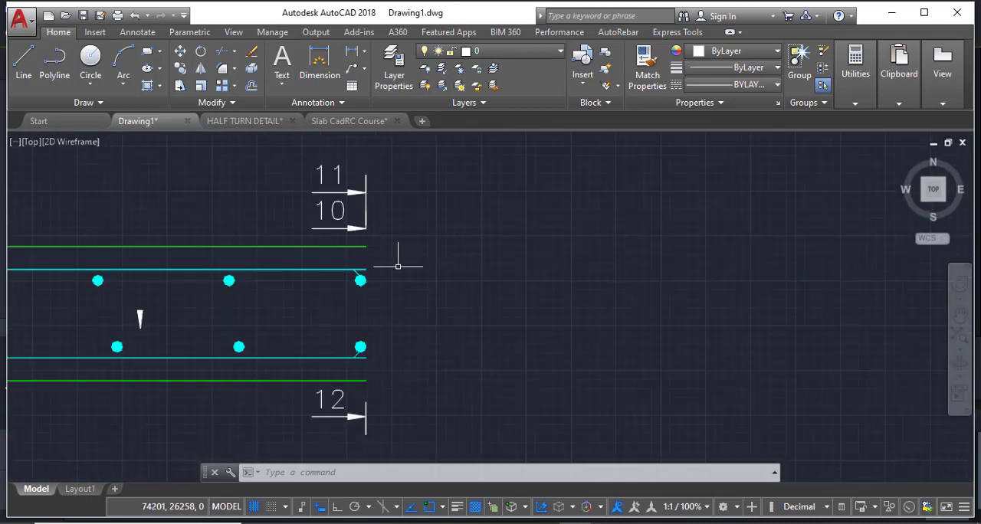
scroll(429, 262, "down", 3)
scroll(509, 264, "down", 3)
scroll(235, 354, "up", 4)
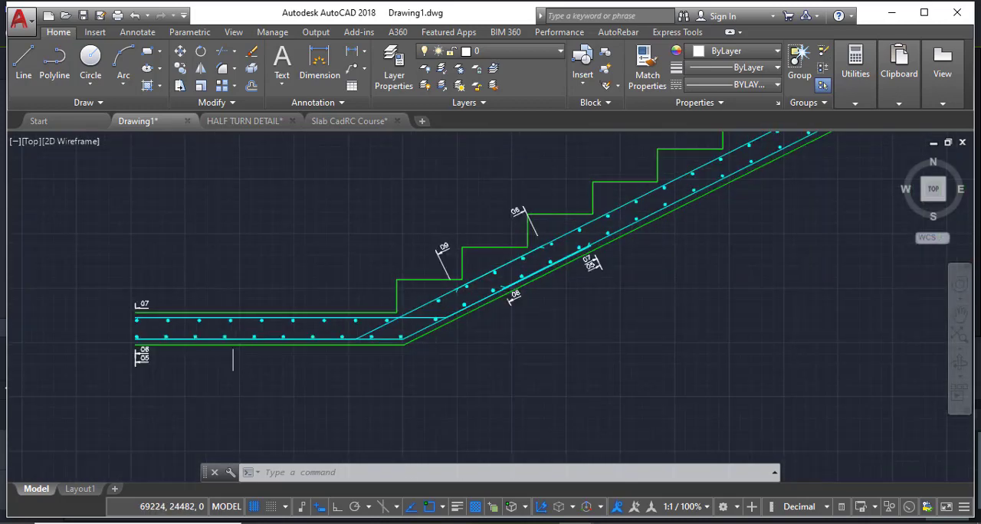
scroll(157, 327, "up", 5)
scroll(82, 331, "down", 5)
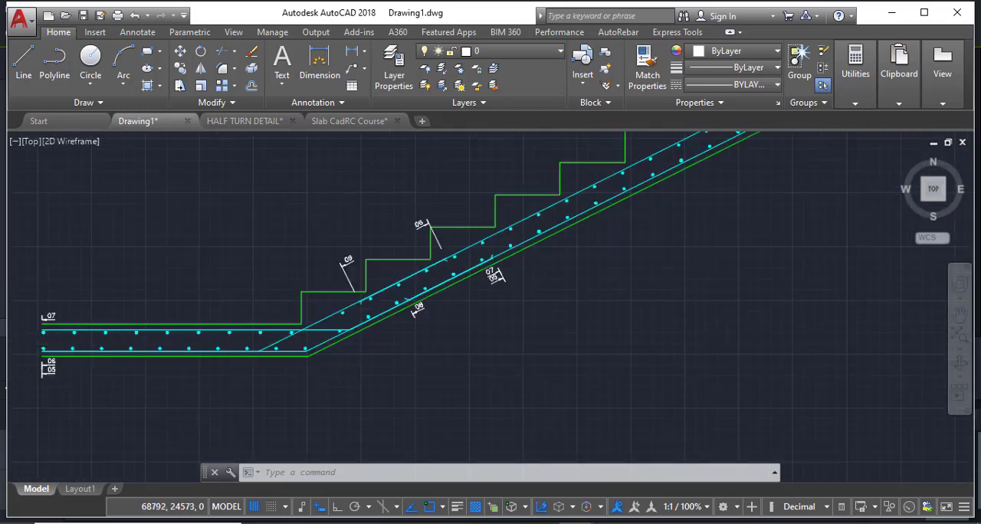
scroll(38, 336, "up", 4)
scroll(42, 338, "down", 5)
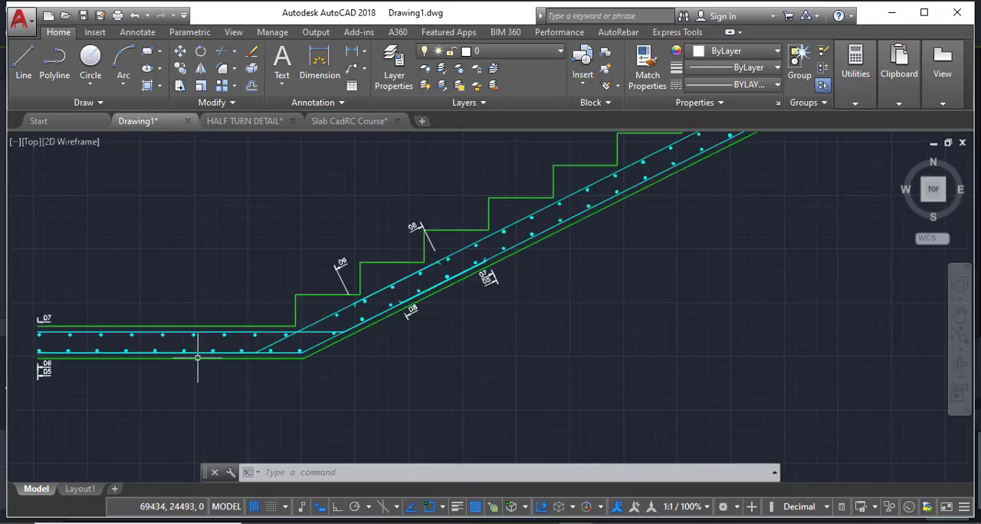
Examine the upper landing's end bars in the section again, along with the bar ranges and edges of the reinforcement plan.
scroll(35, 376, "down", 4)
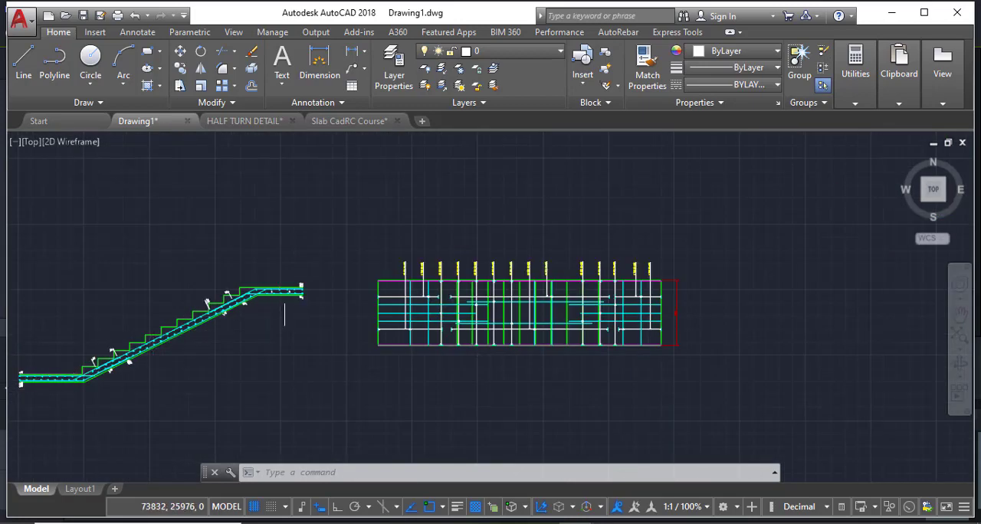
scroll(284, 313, "up", 8)
scroll(479, 285, "down", 4)
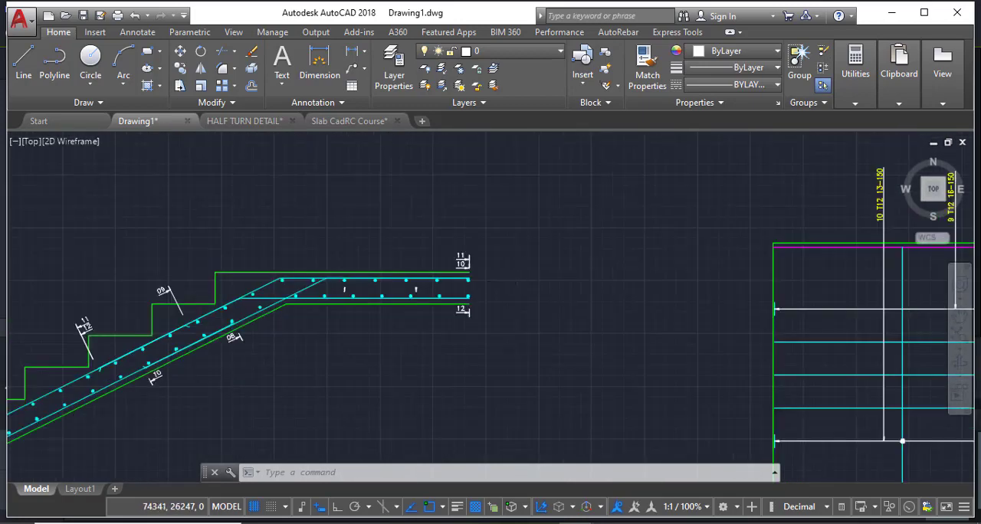
scroll(416, 284, "up", 7)
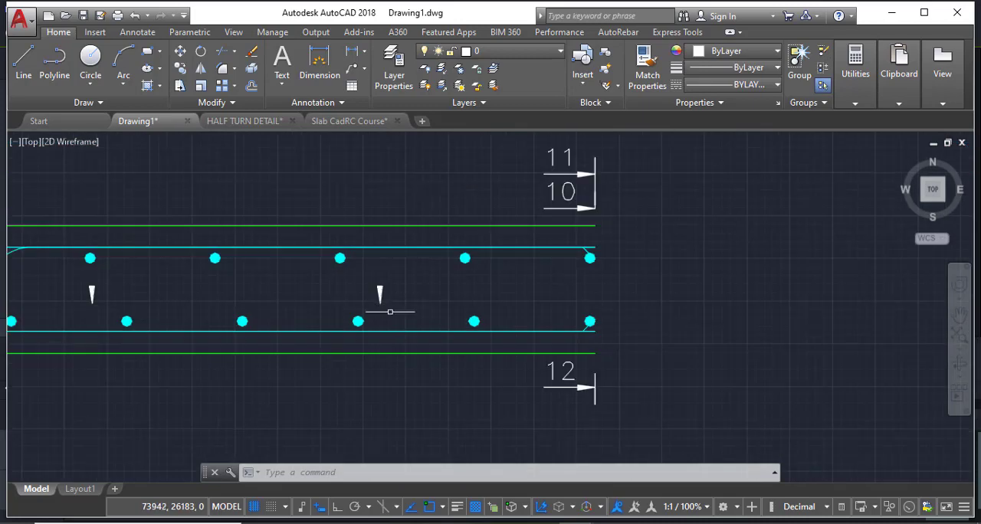
scroll(480, 280, "down", 5)
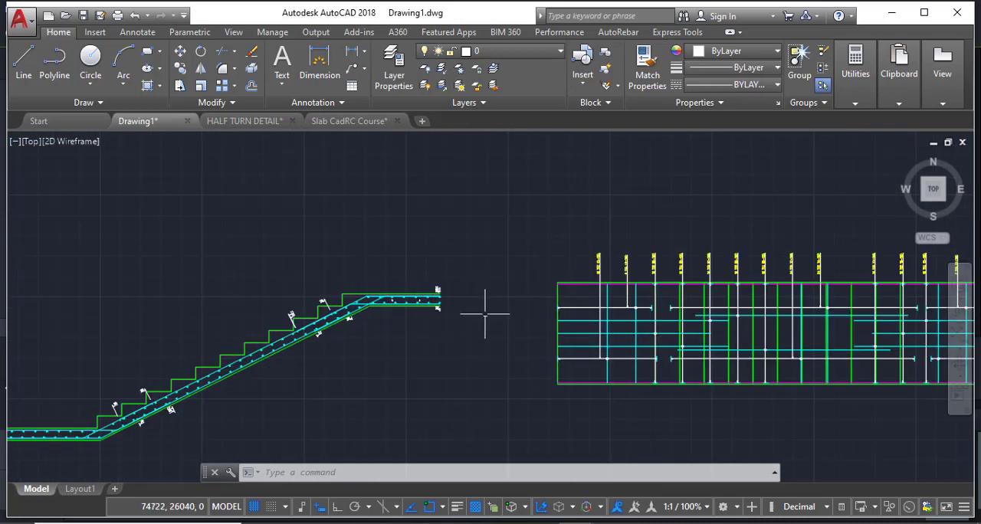
scroll(463, 327, "up", 1)
scroll(268, 318, "down", 2)
scroll(537, 341, "up", 4)
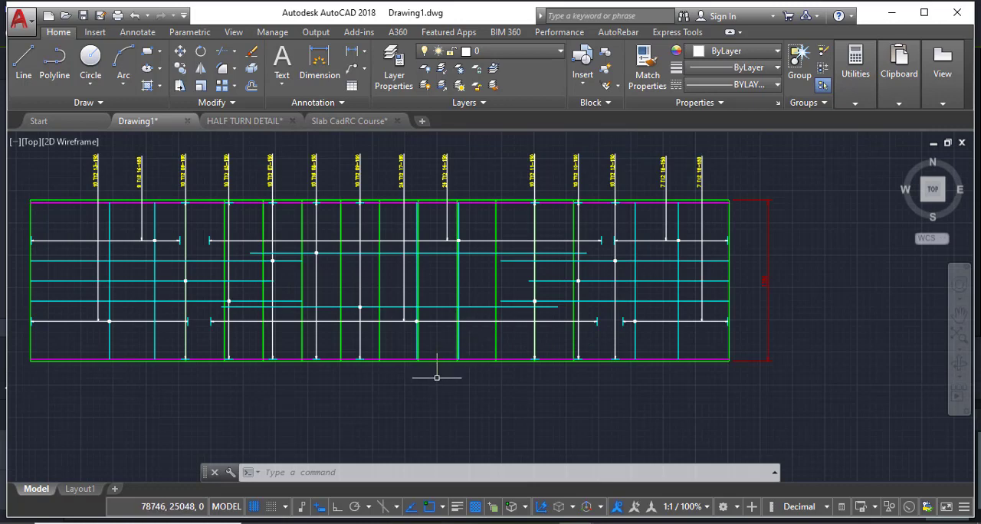
scroll(39, 347, "up", 3)
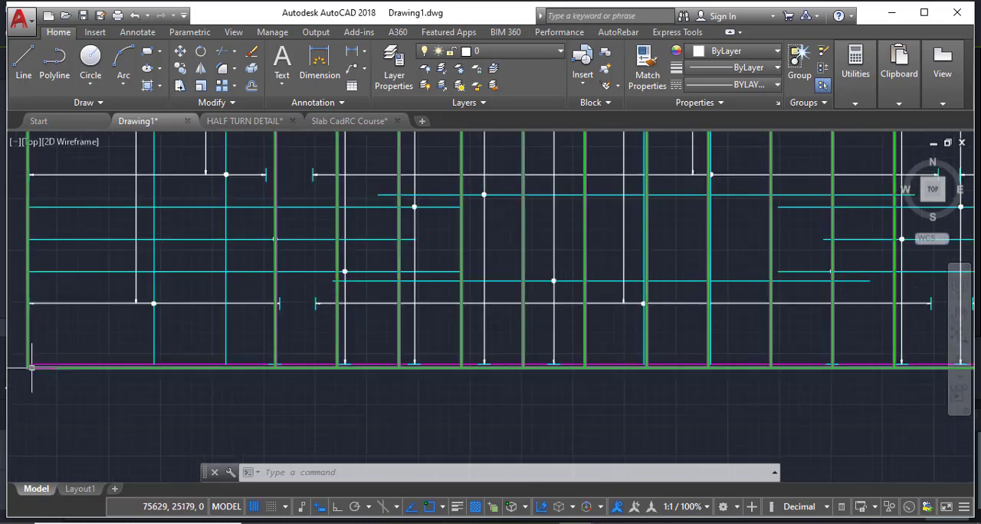